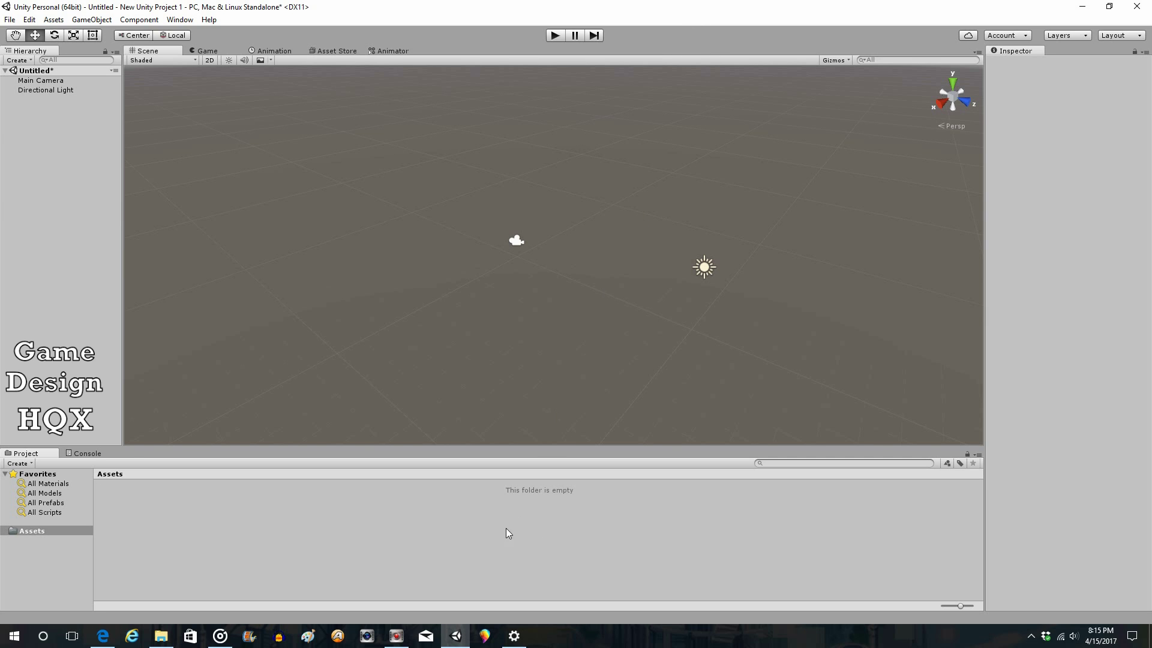
- Switch to Paint 3D and start a new blank project
click(485, 637)
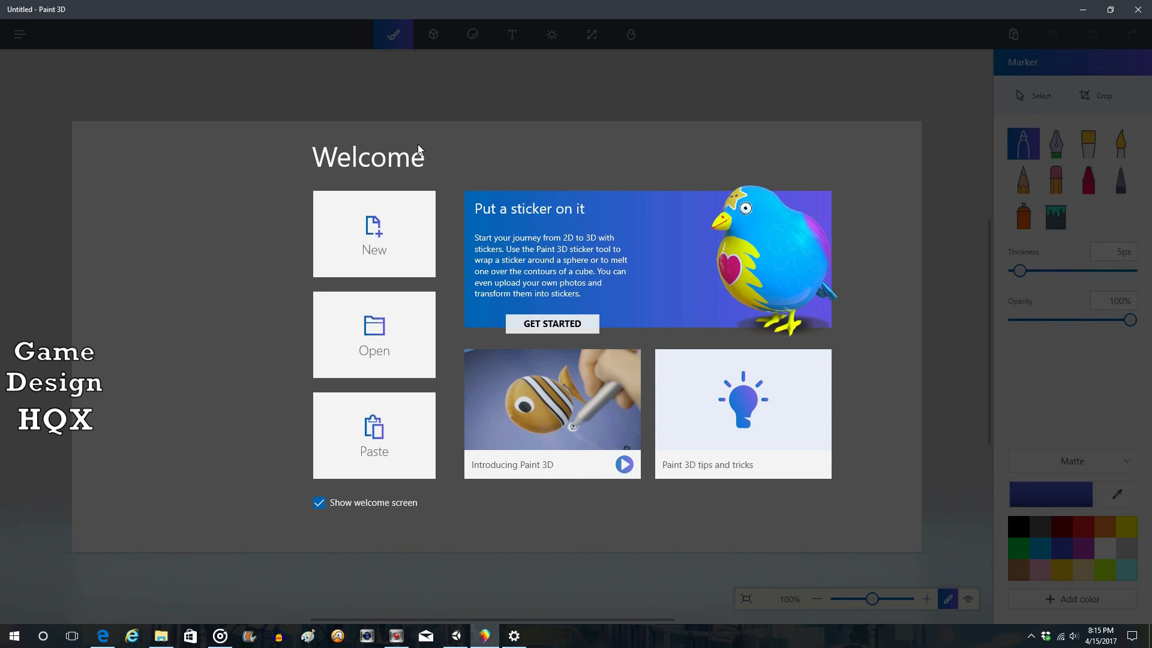
click(345, 228)
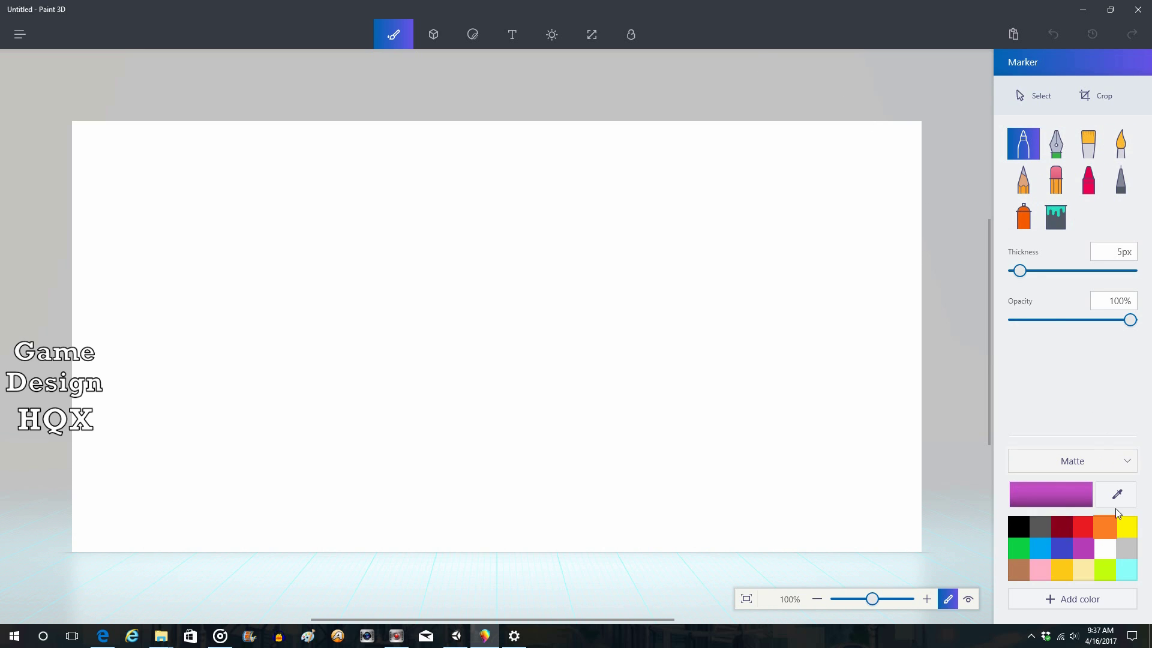
click(1124, 471)
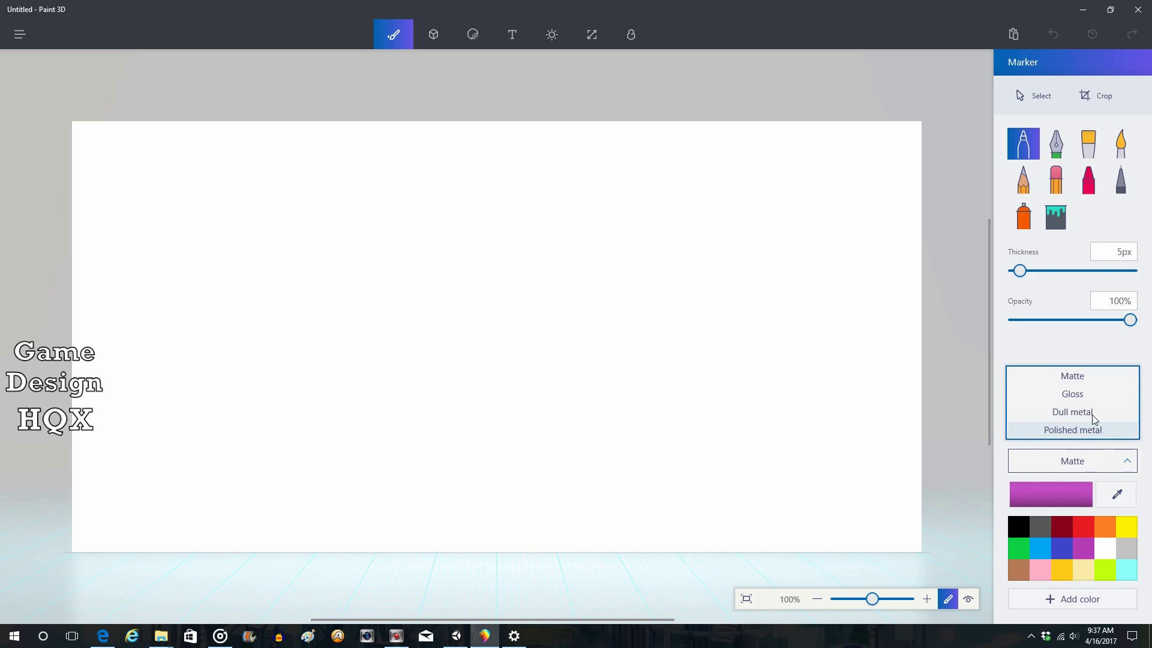
click(1146, 483)
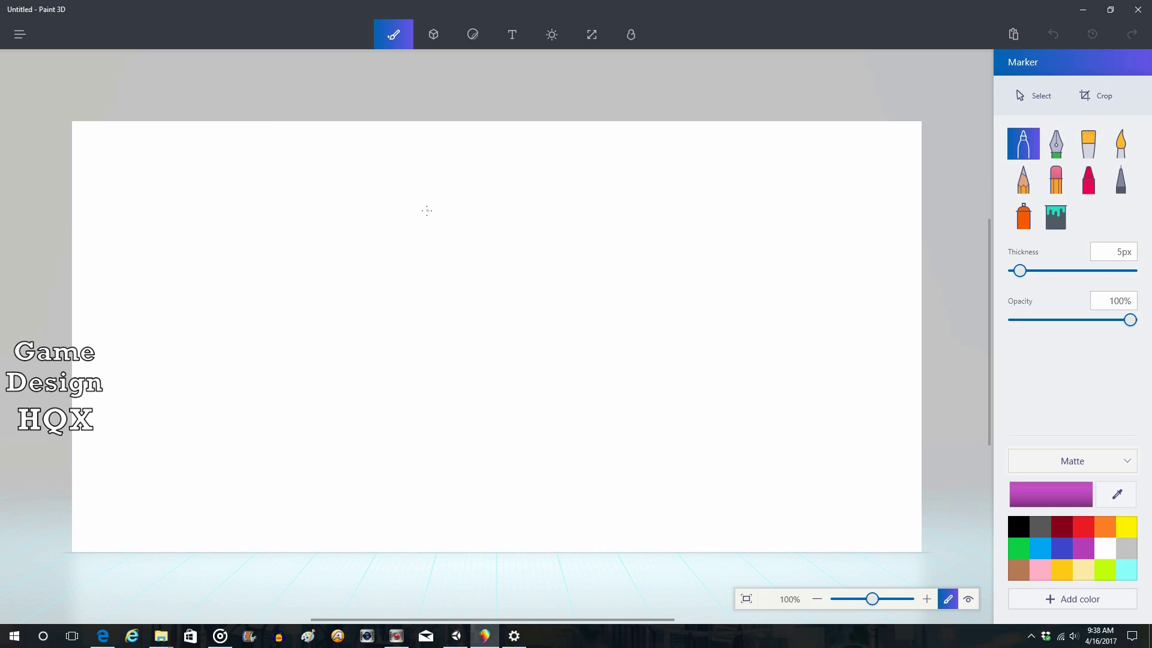
- Resize the canvas to a nearly square shape, about 54% width and 93% height
click(590, 36)
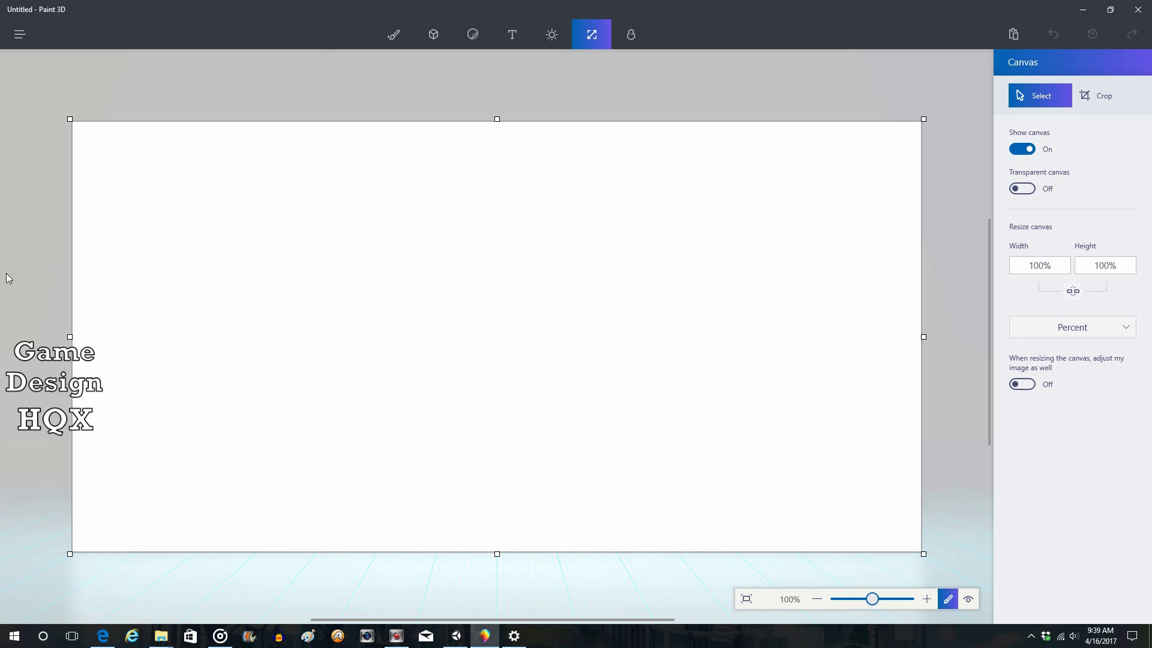
drag(66, 337, 465, 372)
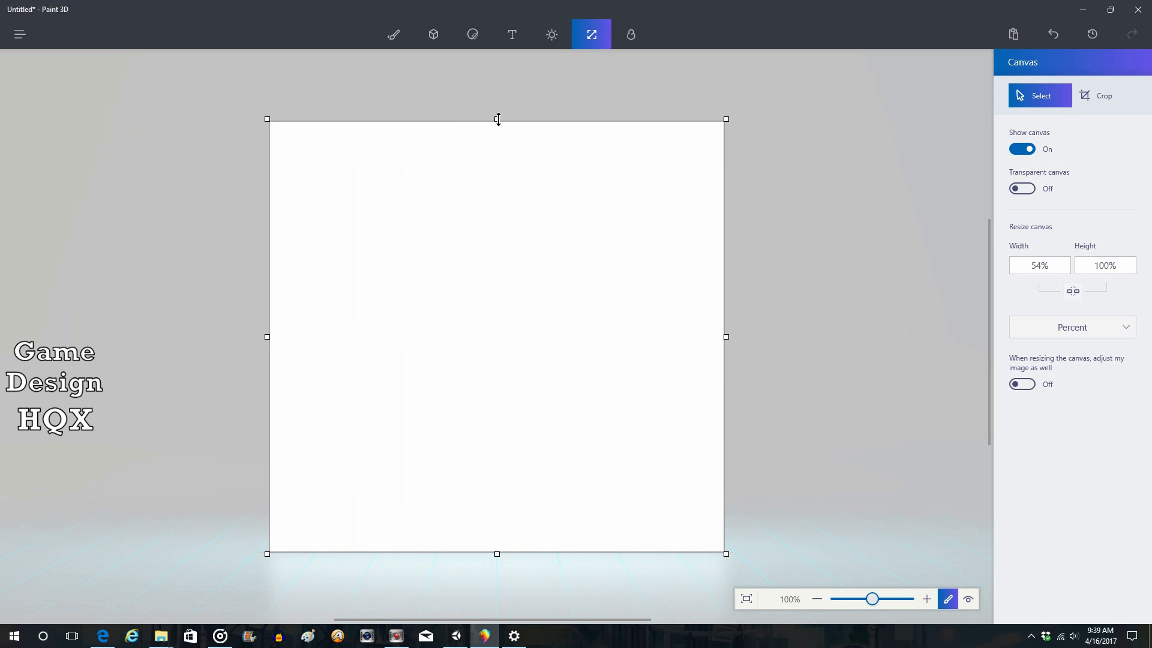
drag(499, 120, 502, 153)
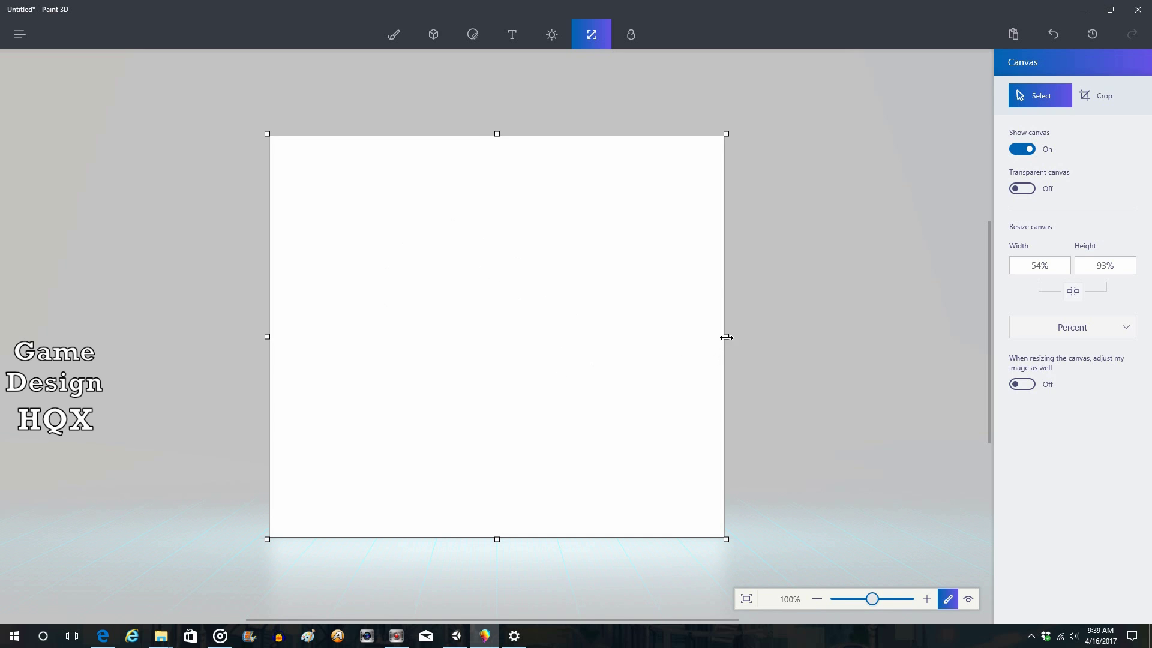
drag(726, 337, 732, 337)
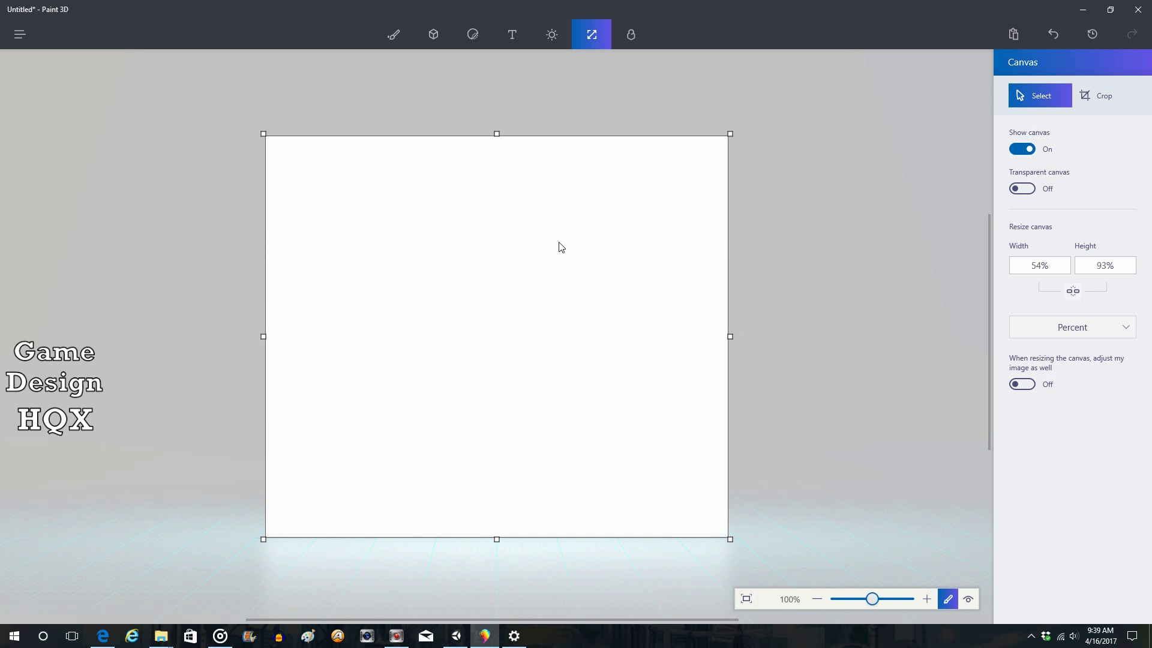
- Draw a large light grey 3D doughnut with a Polished metal finish and centre it on the canvas
click(434, 31)
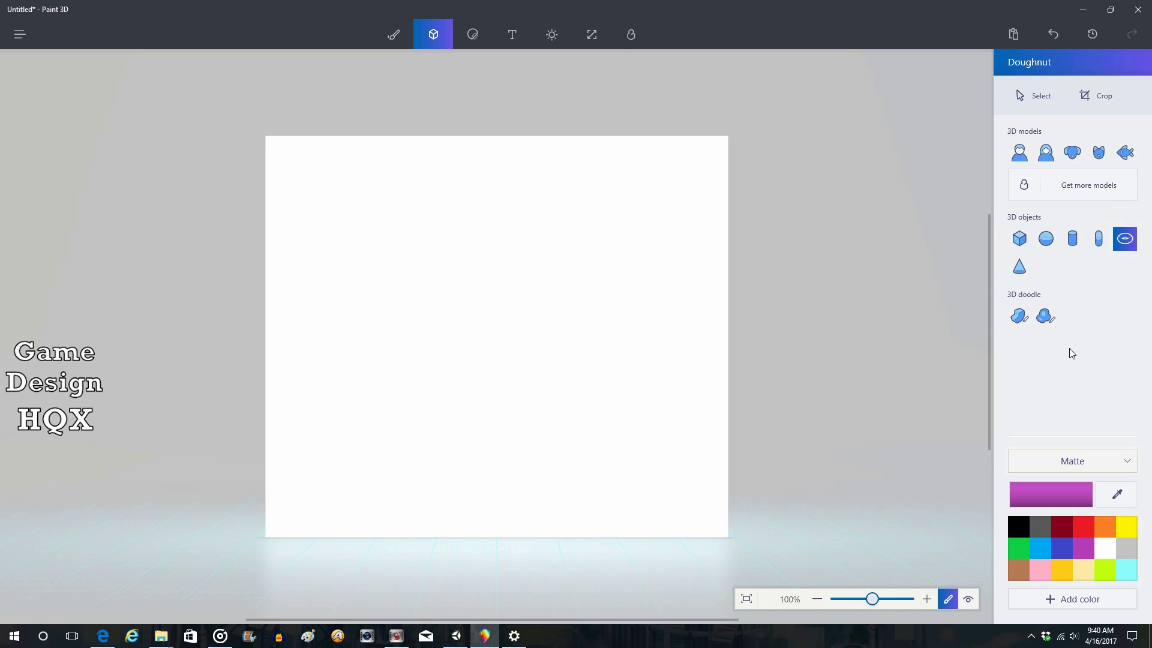
click(1115, 465)
click(1076, 431)
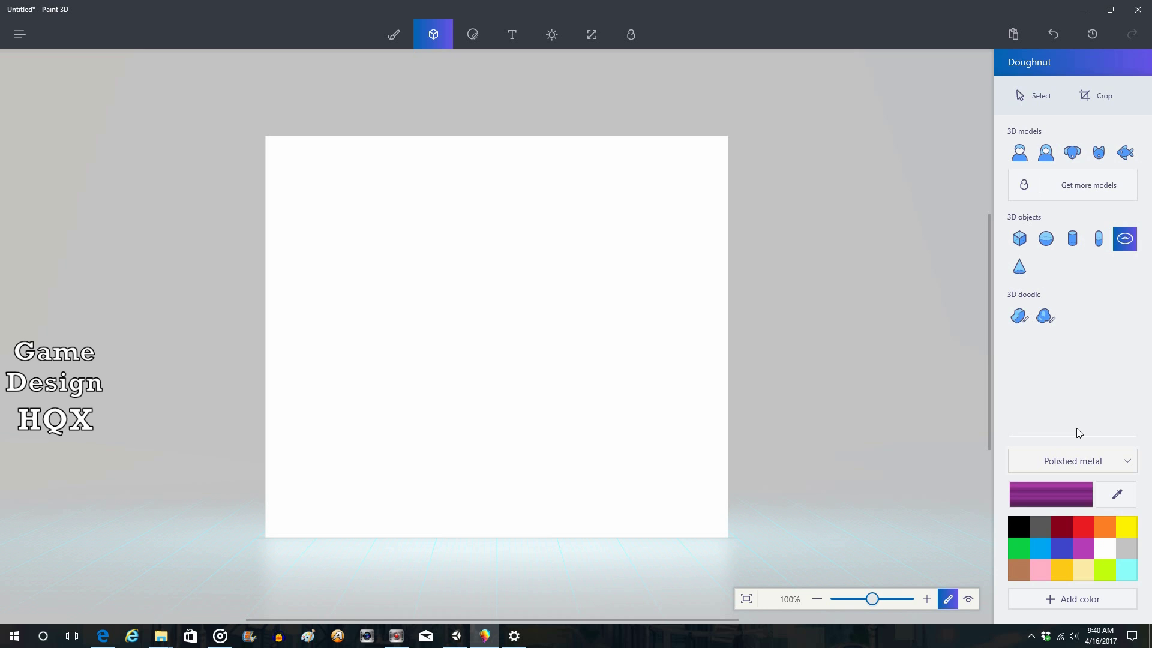
click(1127, 552)
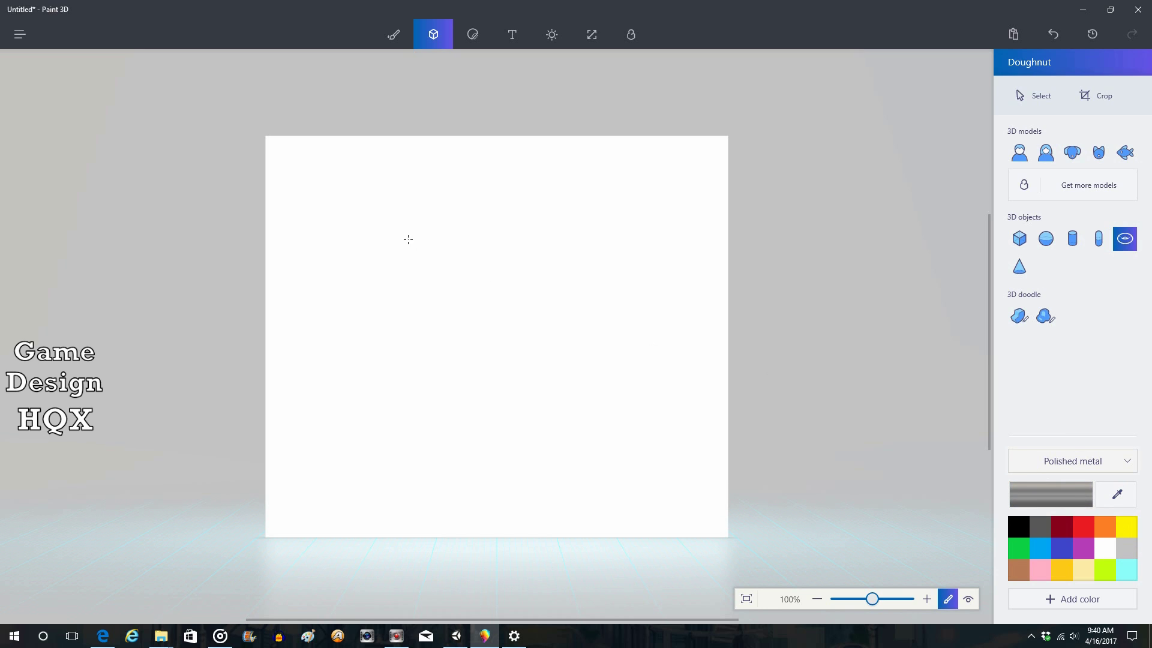
drag(288, 171, 652, 536)
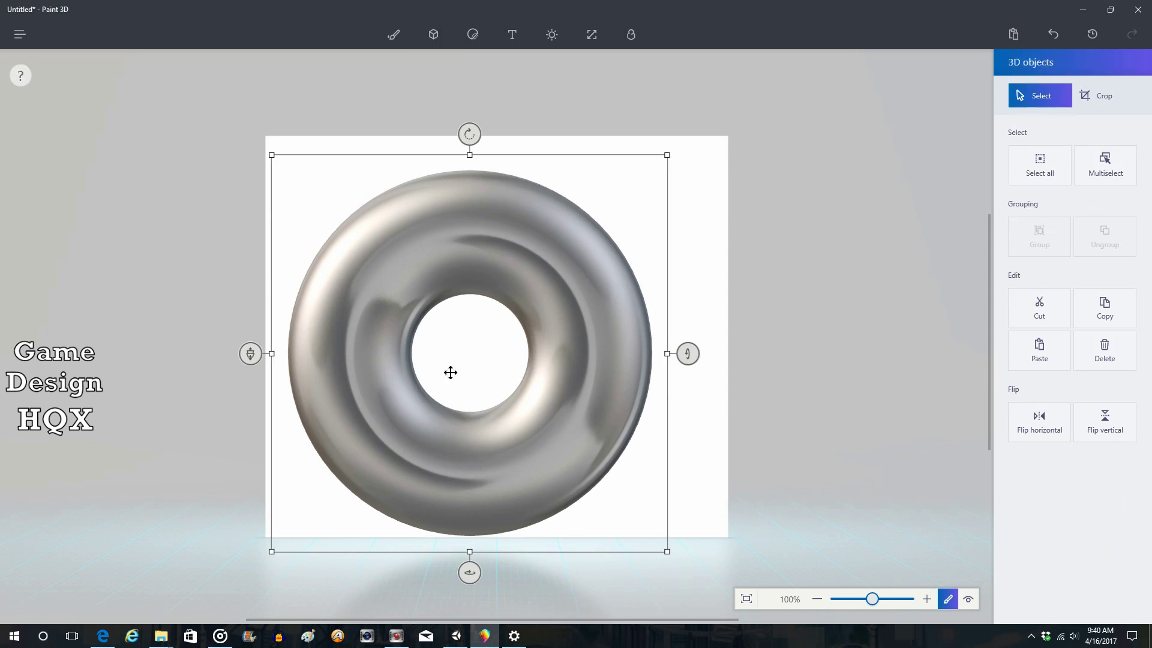
drag(450, 371, 488, 355)
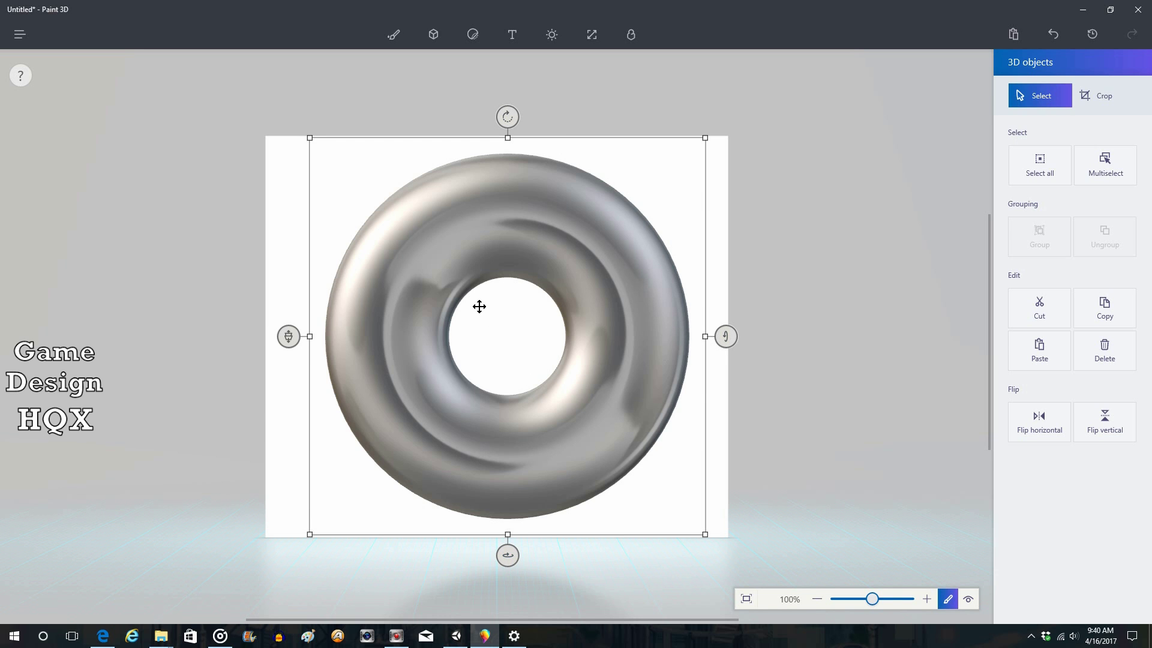
- Try rotating the doughnut about its vertical and horizontal axes, undoing each rotation
drag(507, 555, 474, 589)
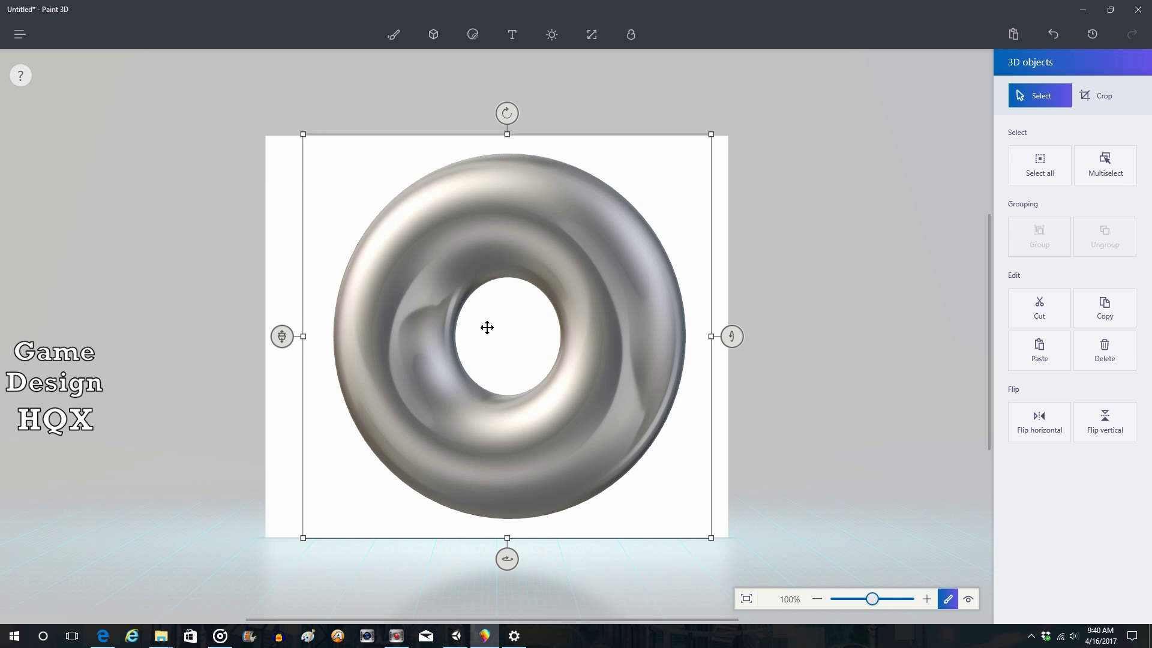
click(1057, 35)
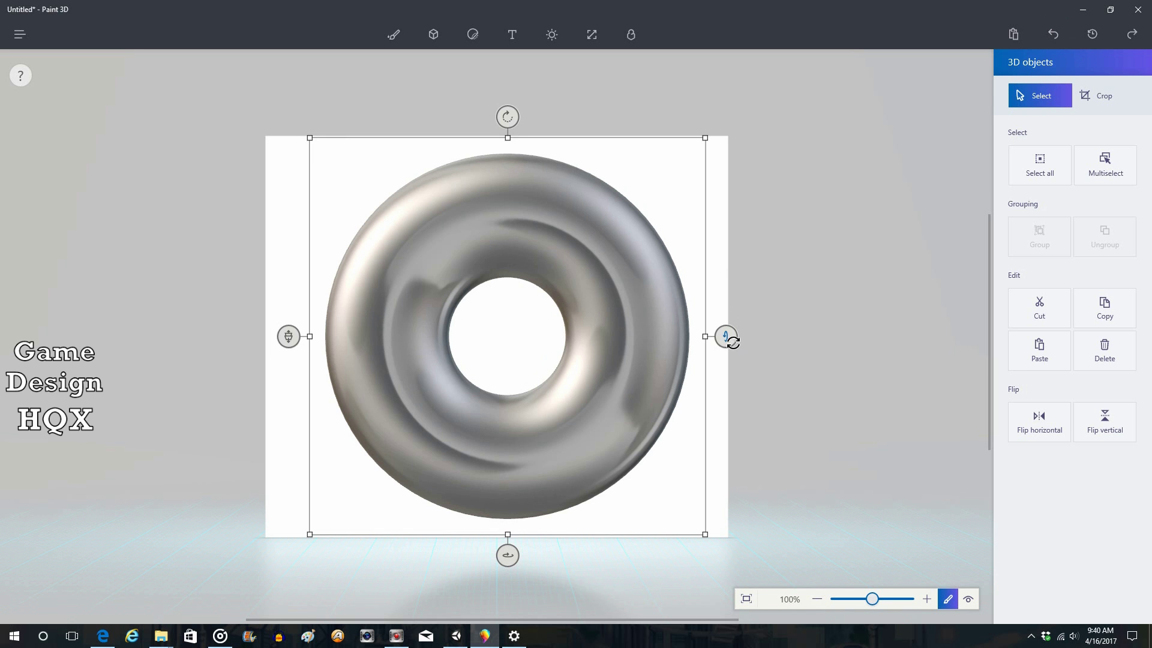
drag(728, 342, 737, 158)
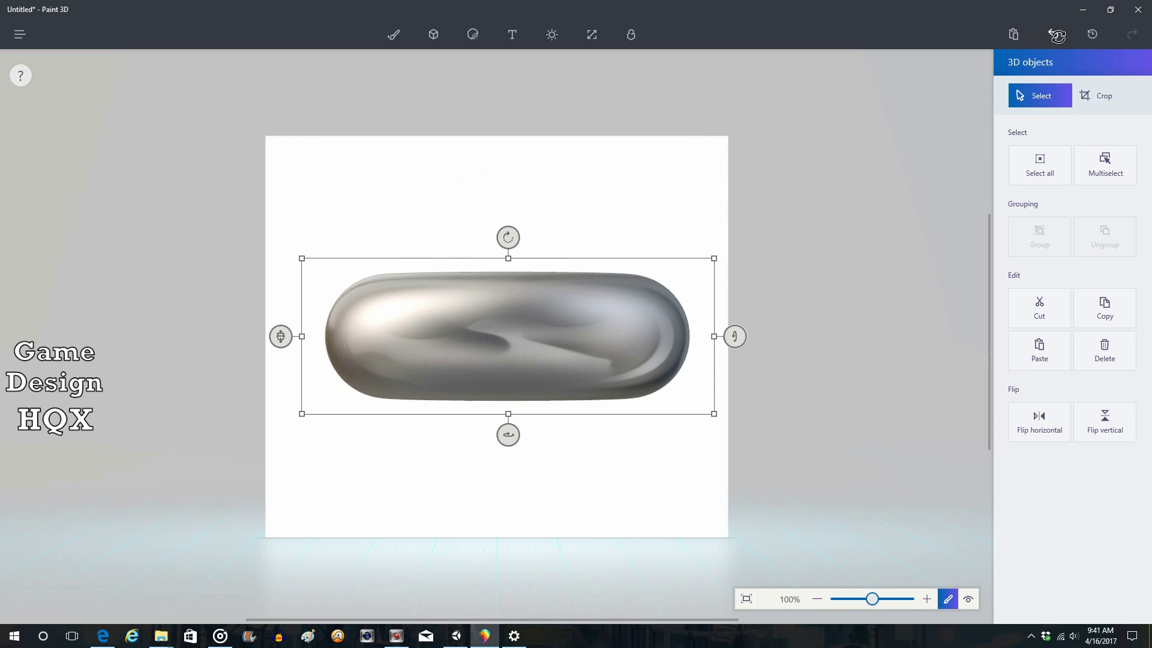
click(1056, 32)
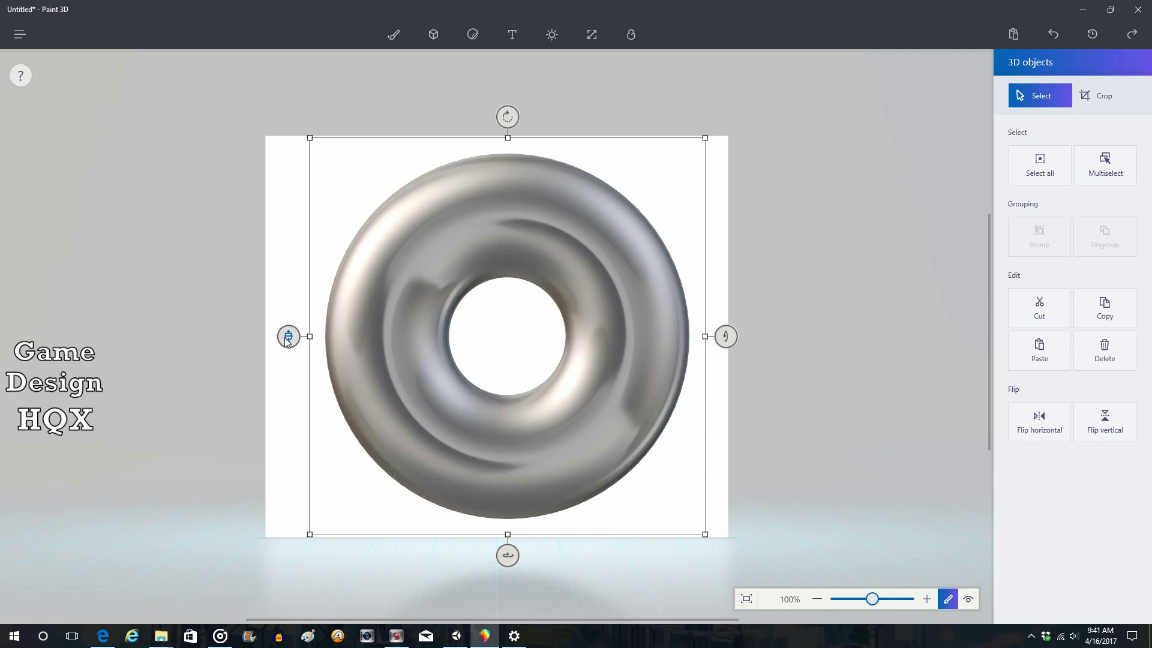
- Push the doughnut back in depth towards the canvas plane
drag(285, 337, 290, 335)
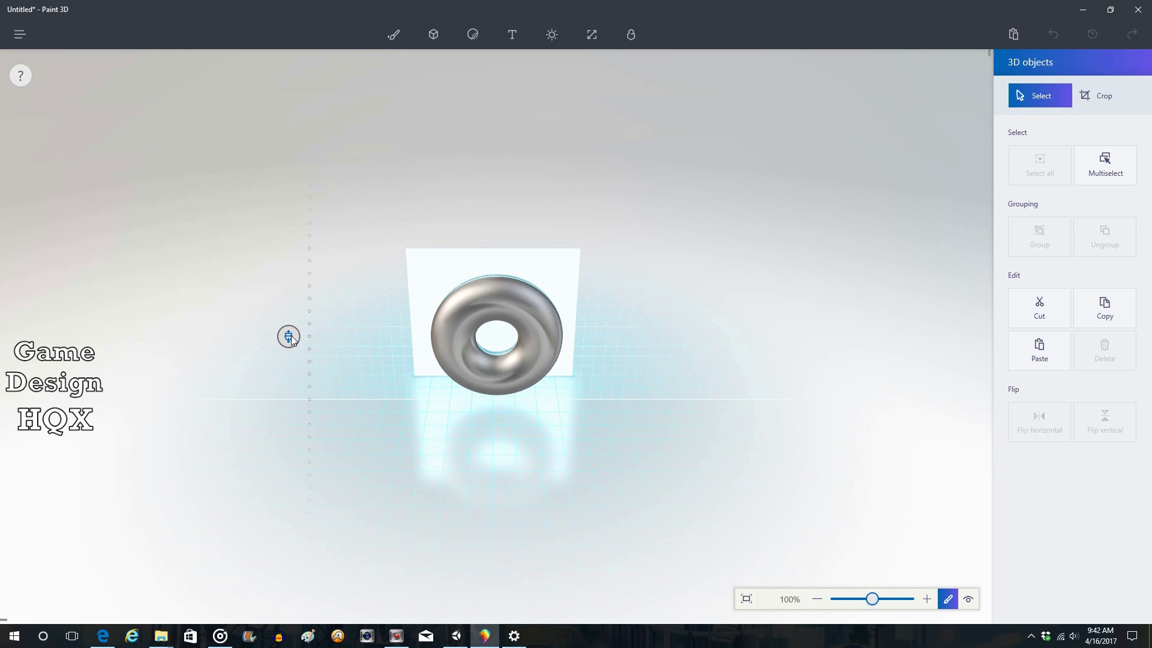
drag(290, 336, 322, 215)
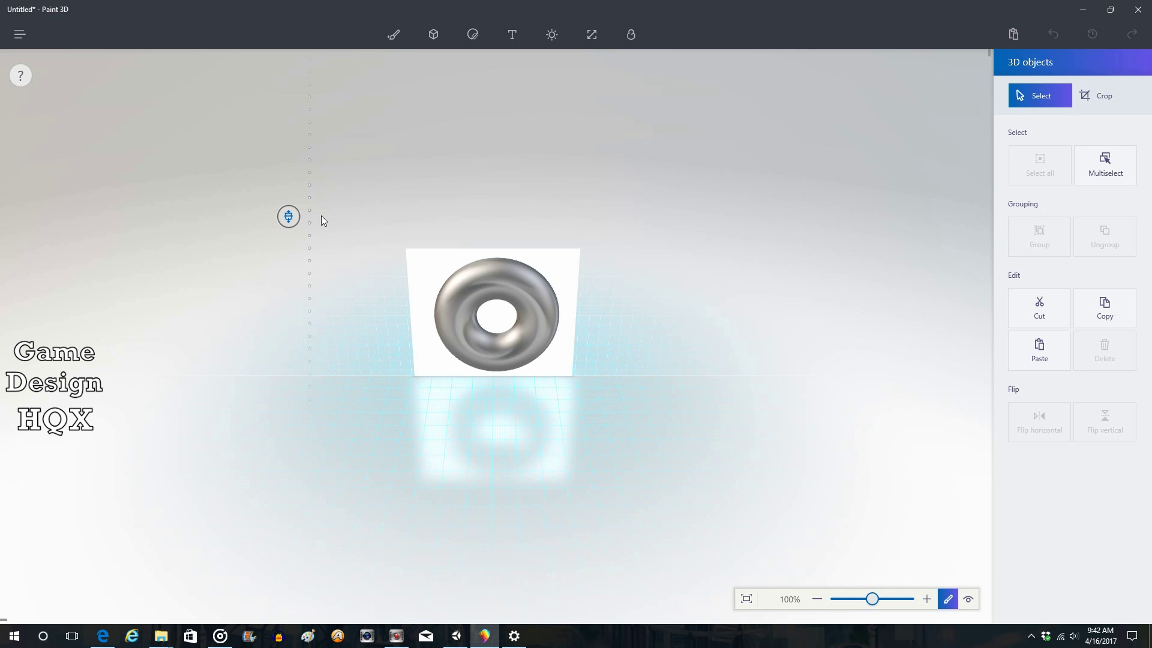
drag(322, 215, 323, 214)
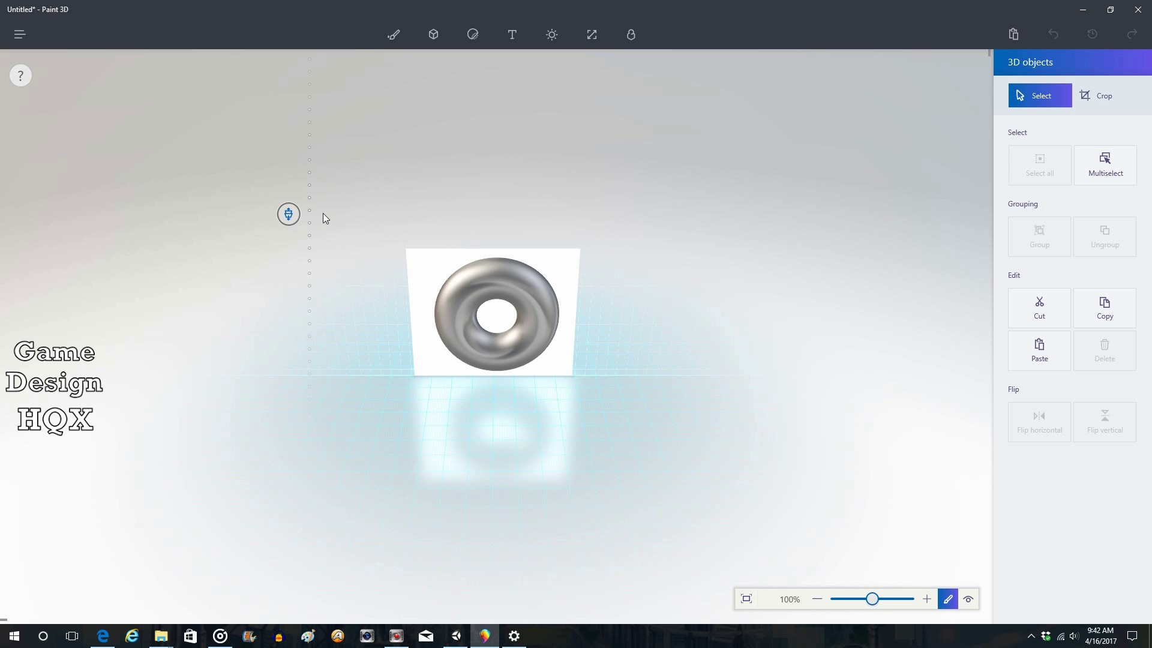
drag(323, 214, 330, 212)
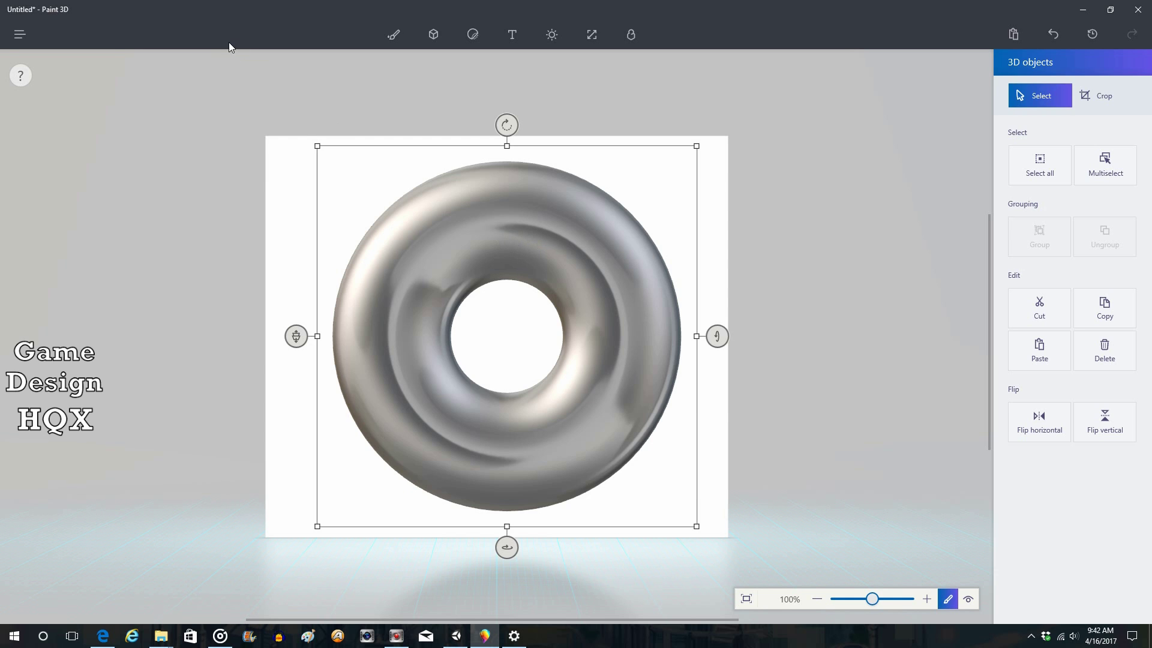
- Begin saving the doughnut as a file in the 3D Objects folder, with 3D - FBX (*.fbx) as the file type
click(18, 36)
click(67, 189)
click(291, 163)
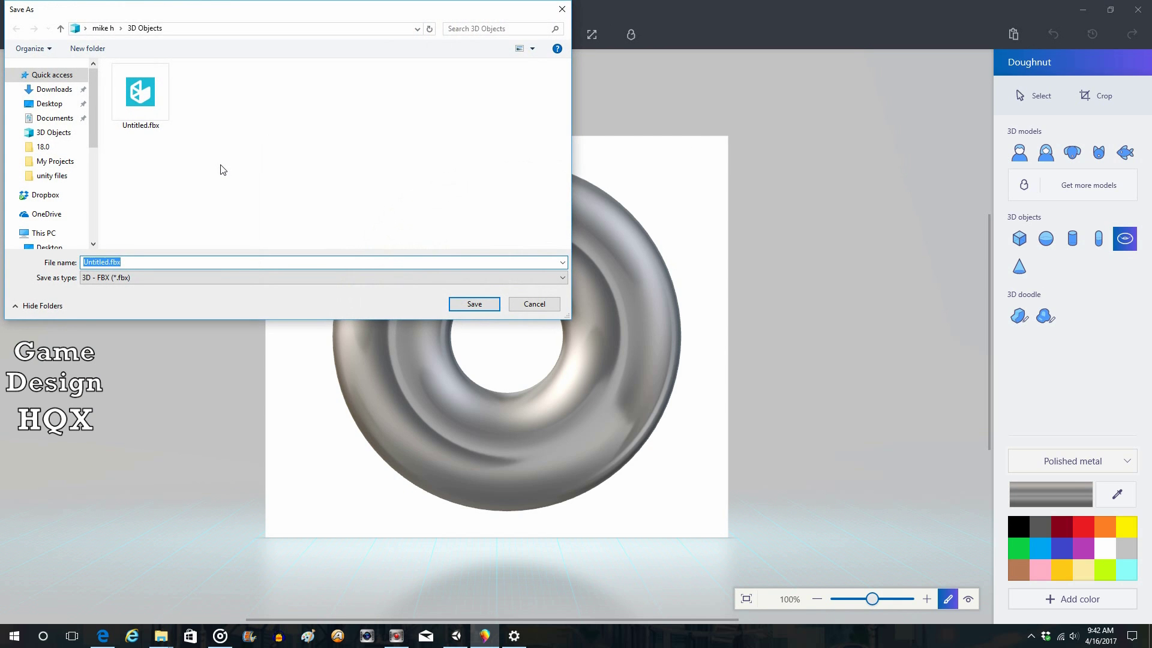
click(107, 279)
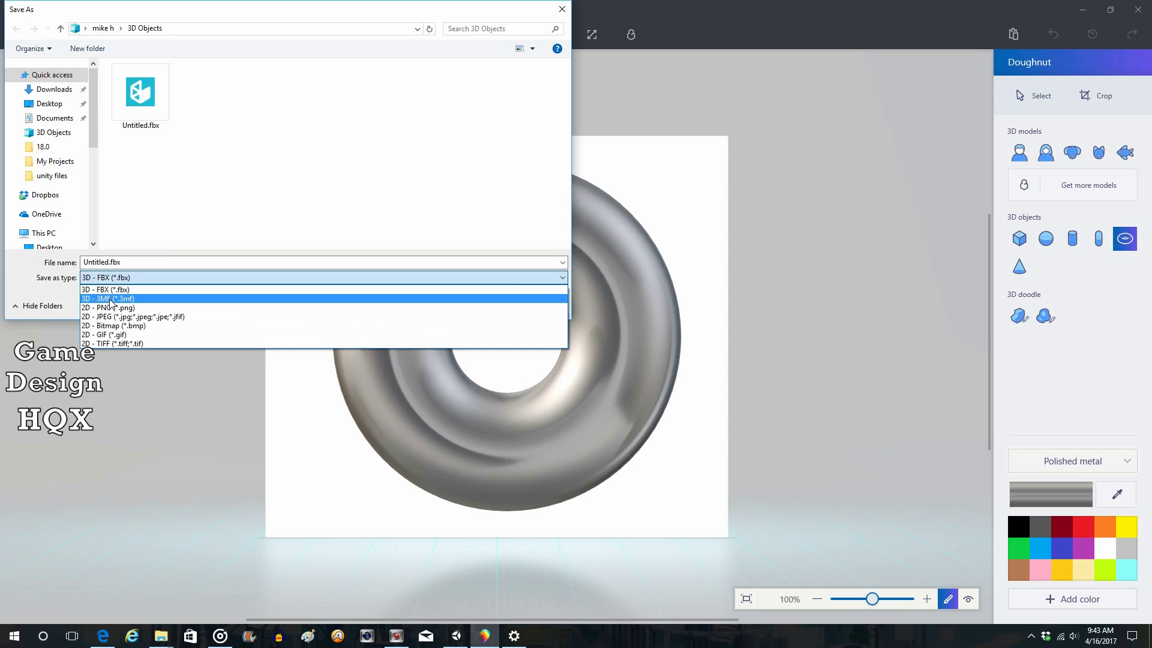
click(130, 289)
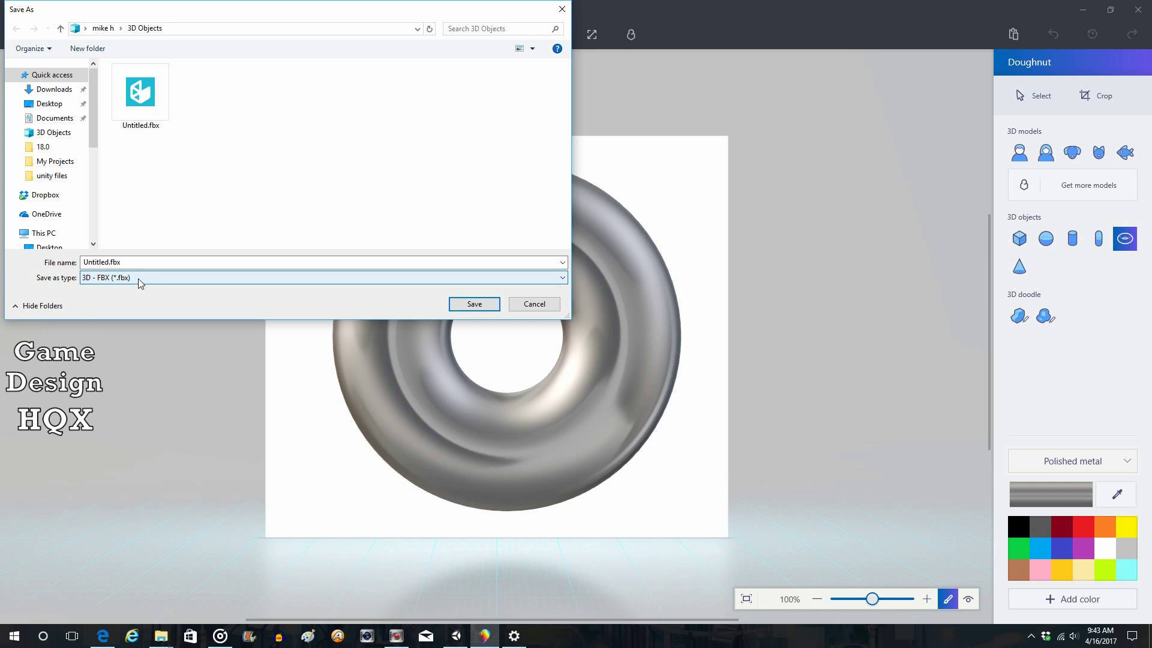
- Name the FBX file ring and save it
click(109, 262)
double_click(110, 261)
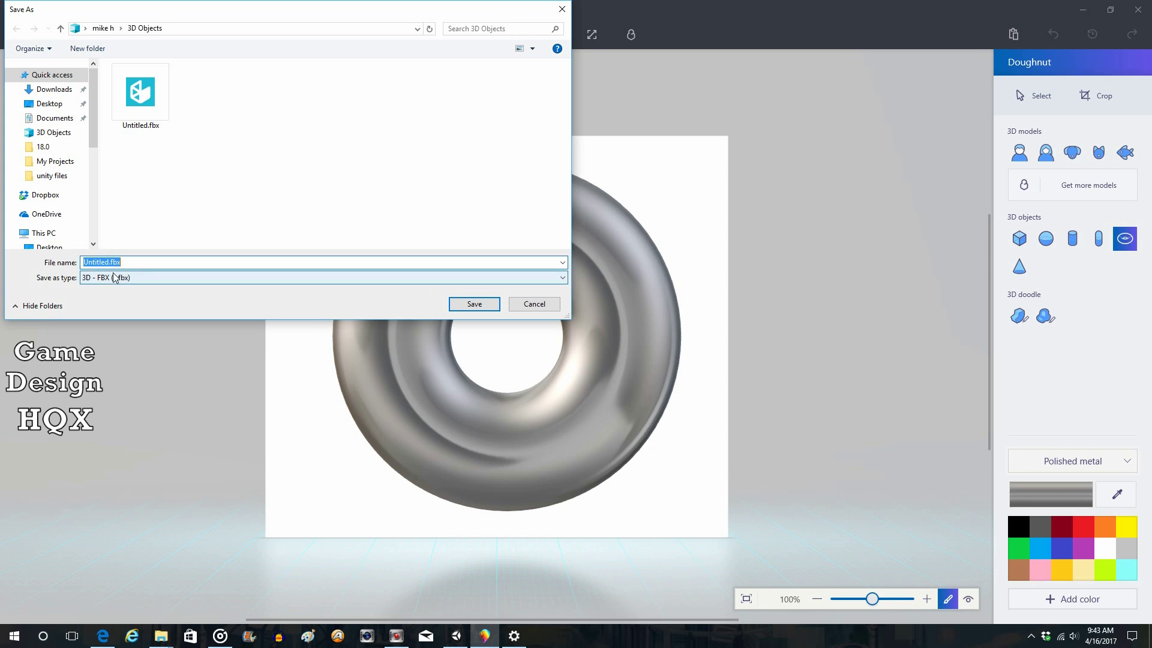
click(106, 262)
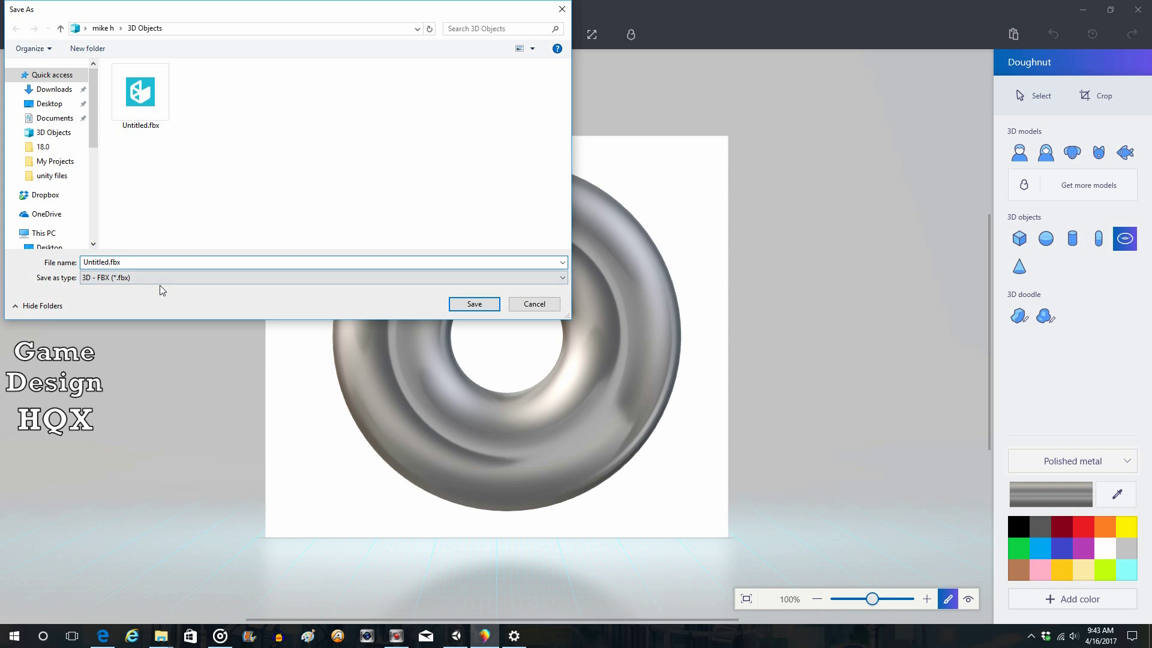
key(BackSpace)
key(BackSpace)
key(BackSpace)
key(BackSpace)
key(BackSpace)
key(BackSpace)
key(BackSpace)
key(BackSpace)
text(ring)
click(468, 306)
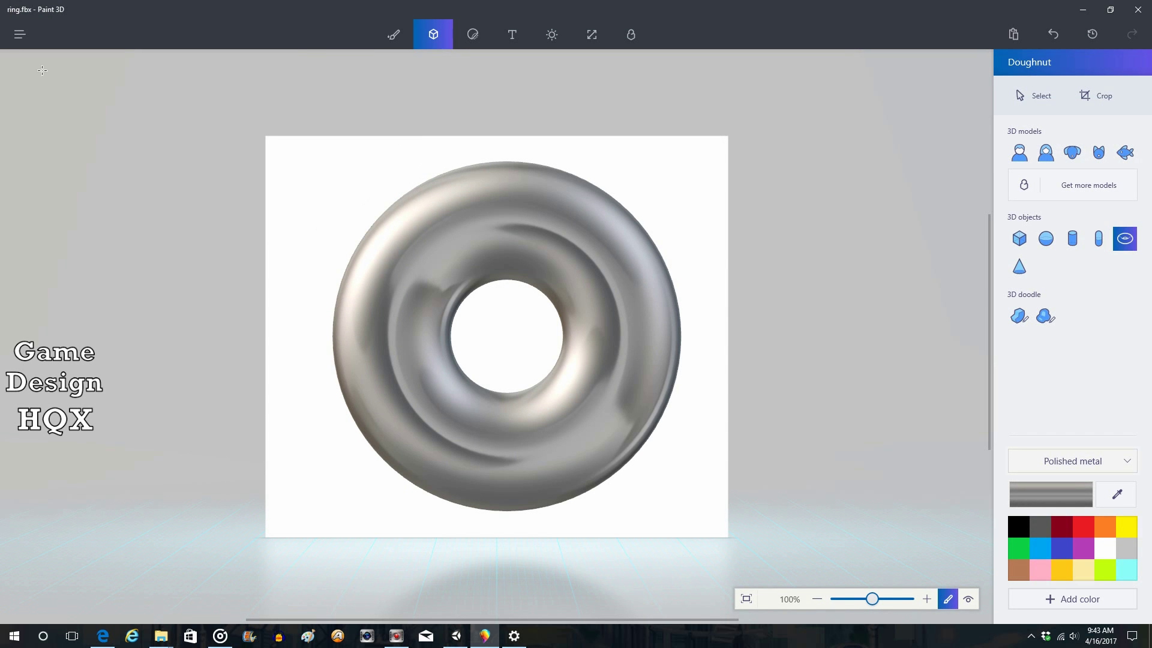
- Start a new project and draw a small green 3D cone with a Matte finish near the canvas's upper edge
click(16, 36)
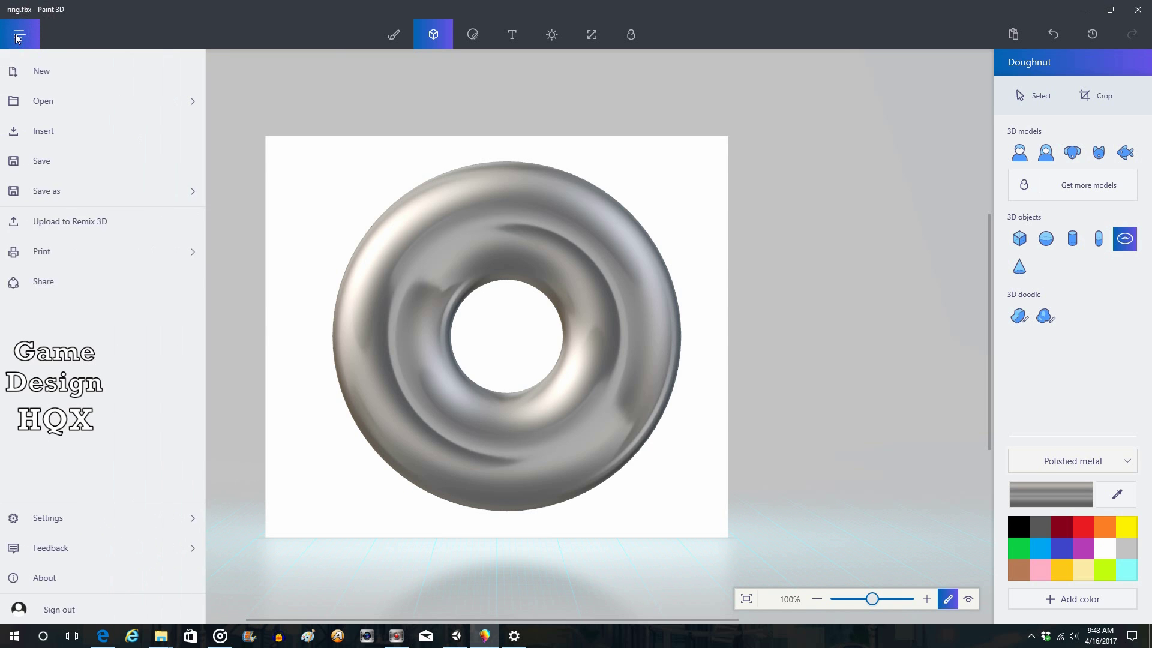
click(42, 68)
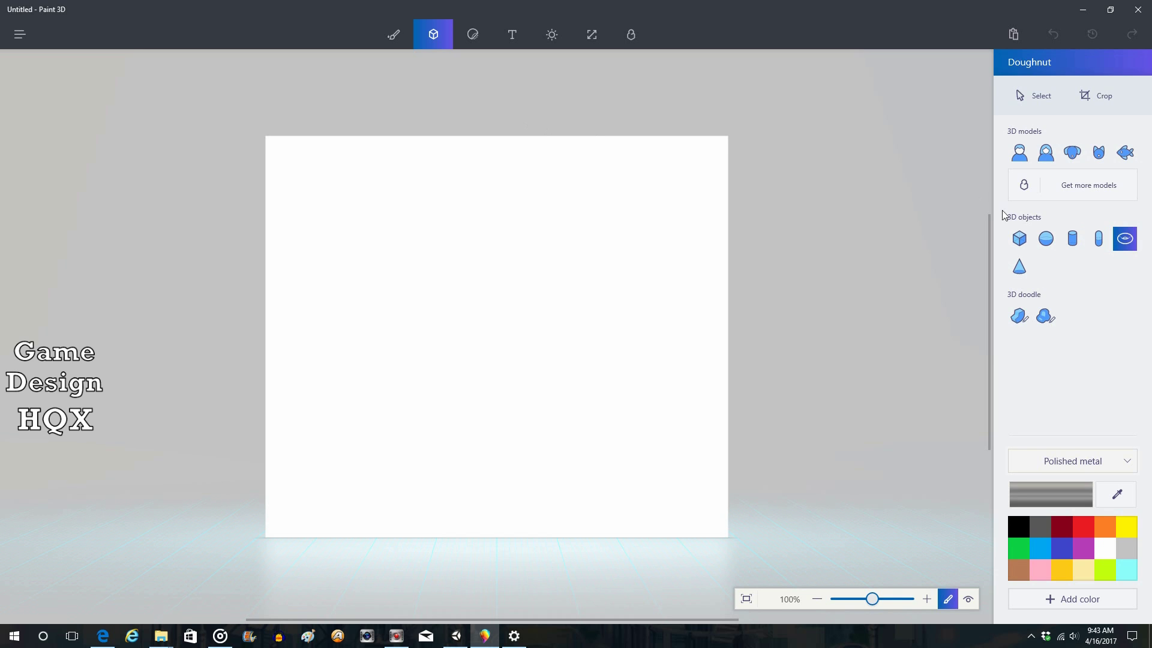
click(1020, 271)
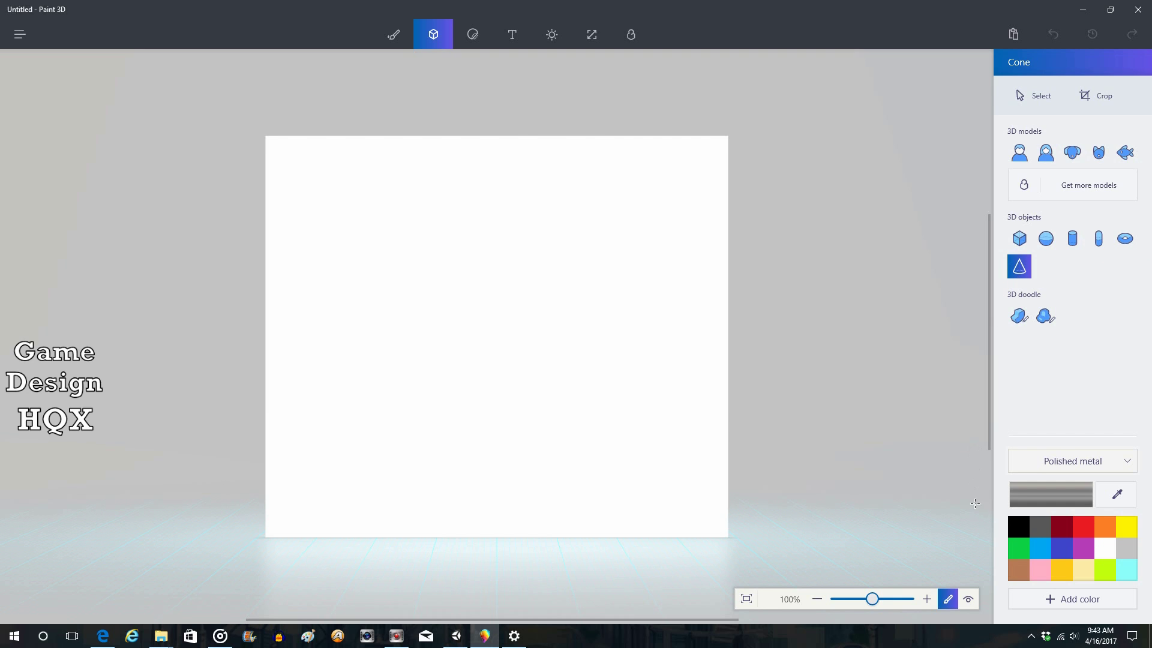
click(1014, 551)
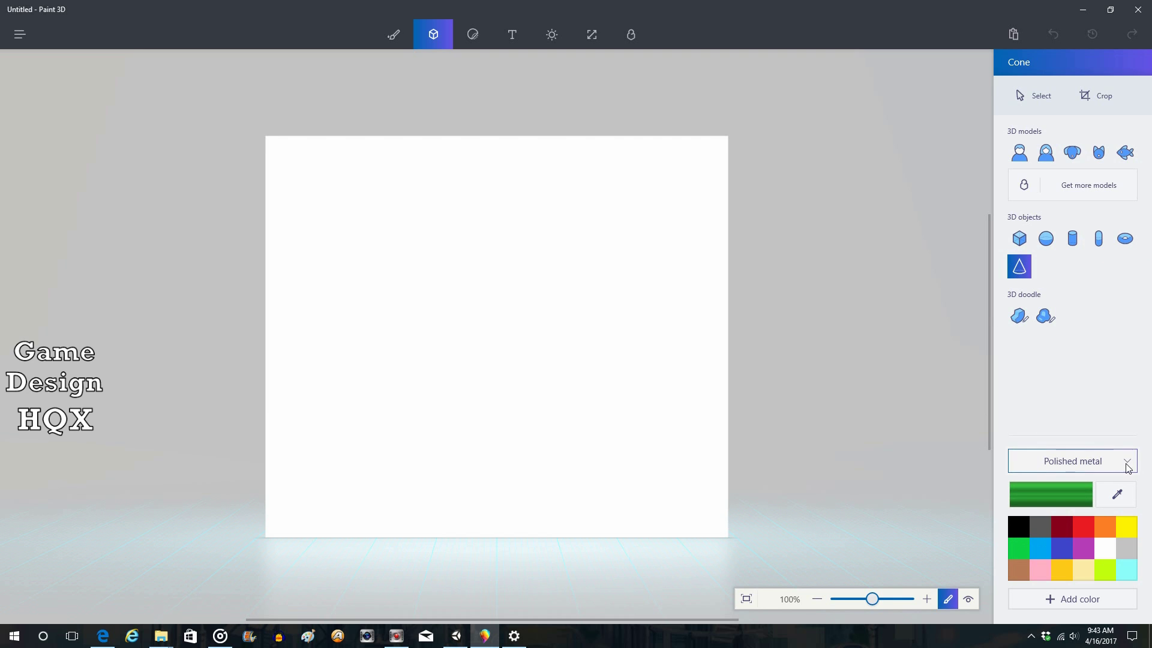
click(1125, 469)
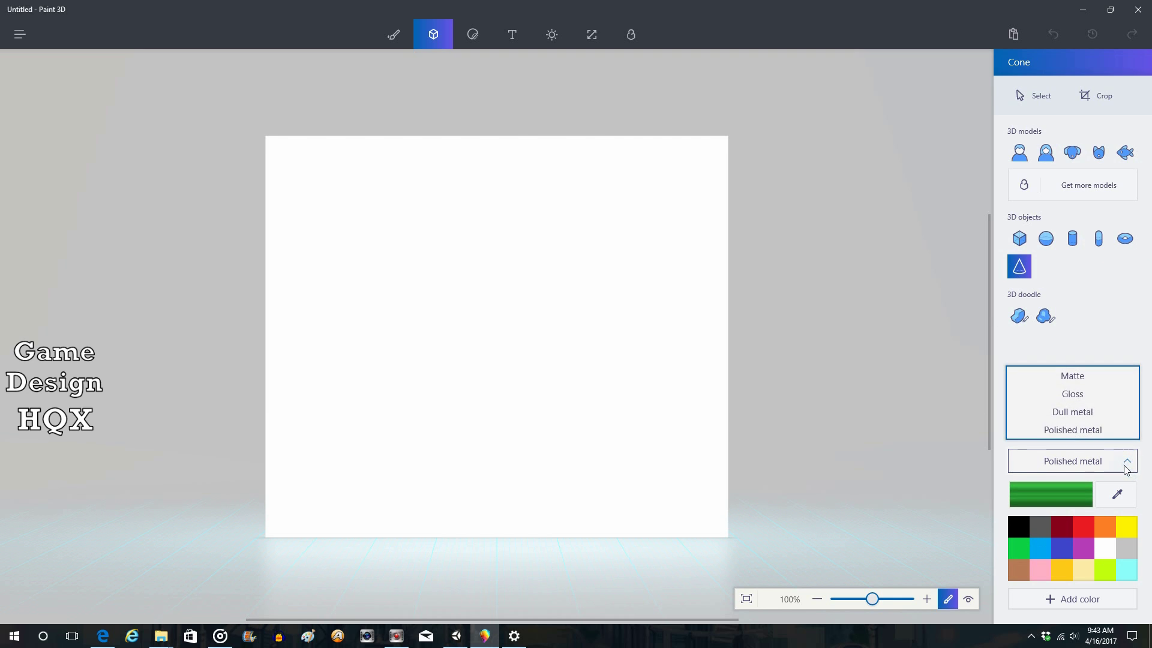
click(1071, 377)
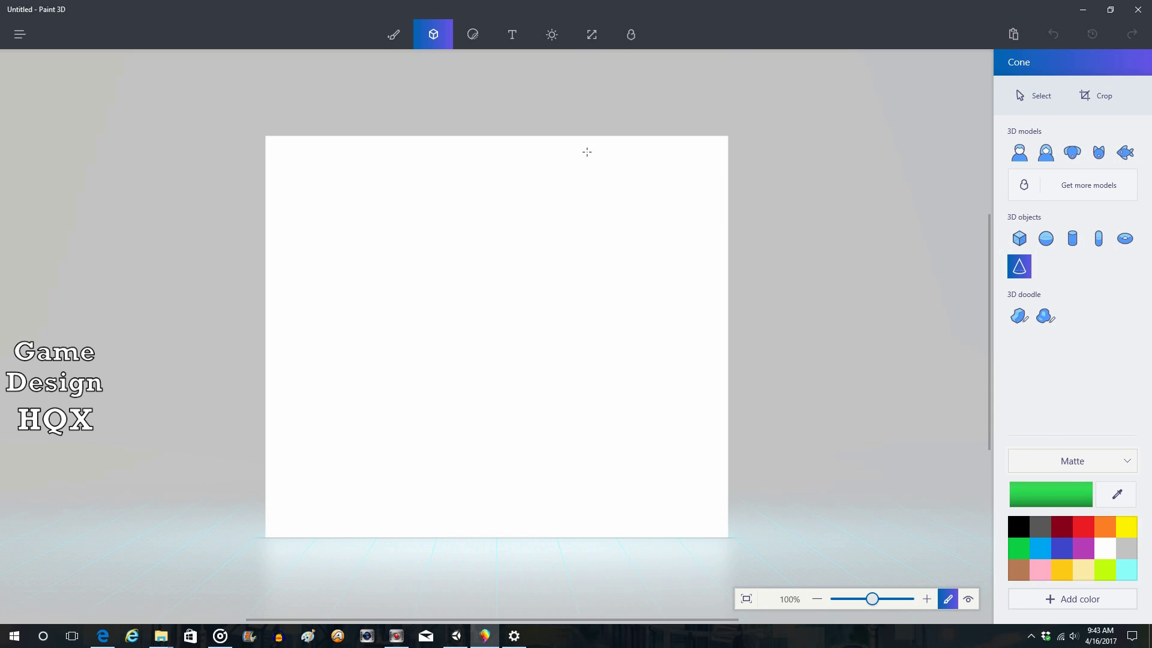
drag(447, 159, 530, 246)
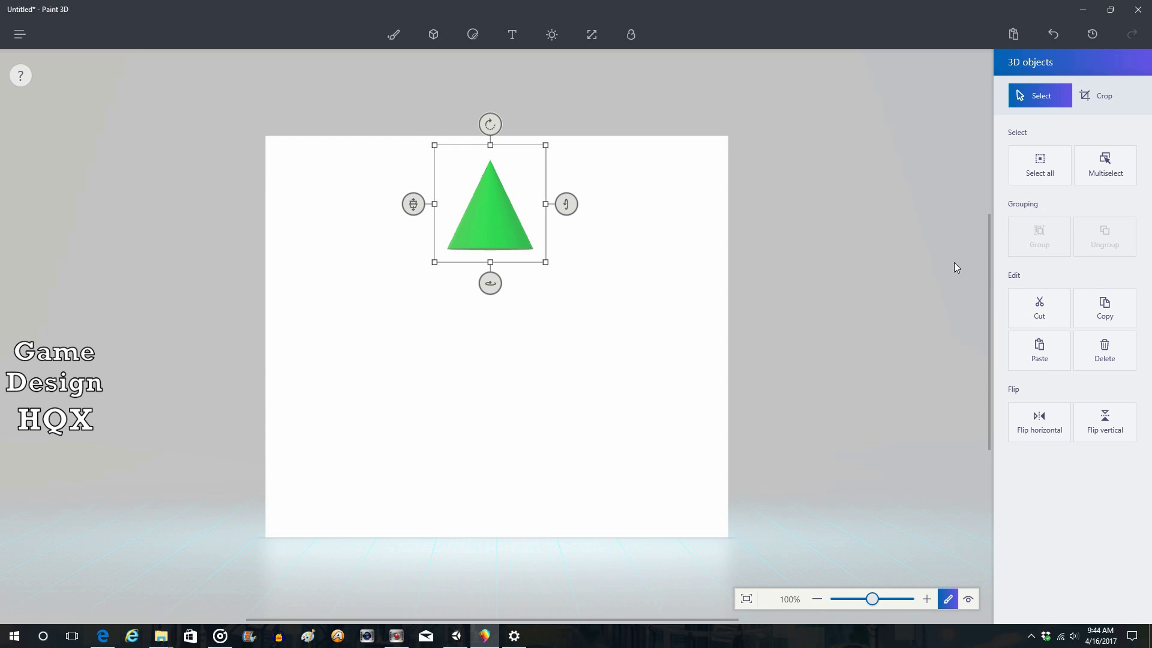
- Duplicate the green cone by copying and pasting it
click(1104, 305)
click(1043, 352)
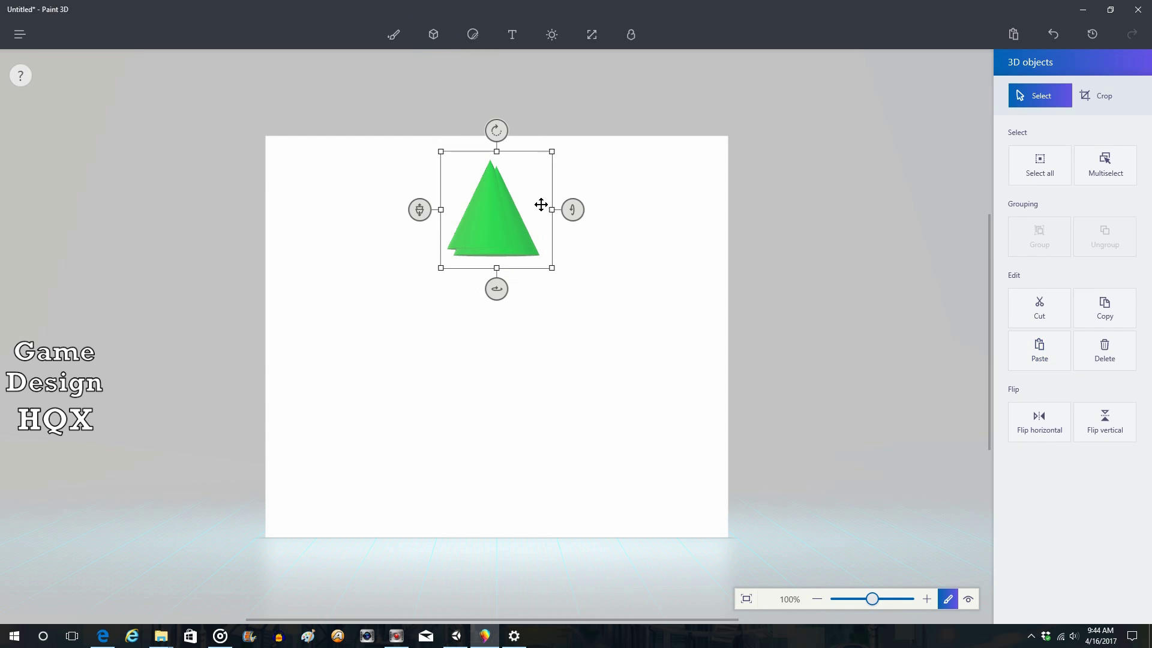
- Enlarge the duplicated green cone and position it centred beneath the first cone as the tree's second tier
drag(517, 186, 517, 233)
drag(543, 309, 599, 370)
drag(516, 306, 495, 280)
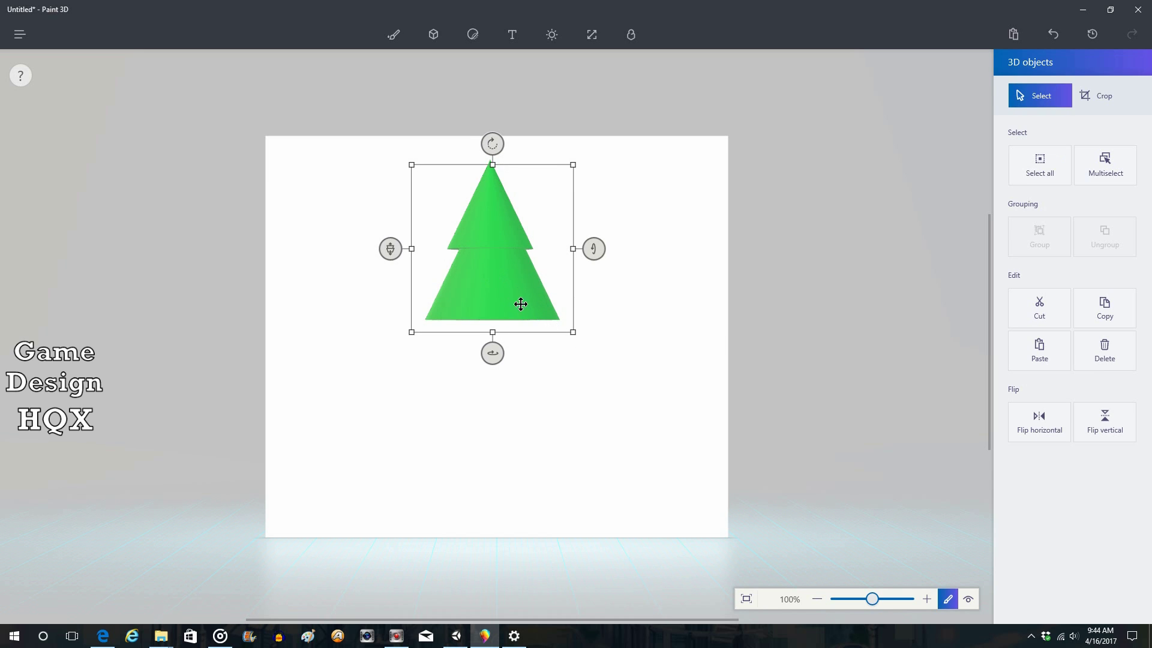
- Duplicate the second-tier cone, enlarge the copy and centre it beneath as the tree's third tier
click(1108, 313)
click(1044, 352)
drag(500, 295, 493, 343)
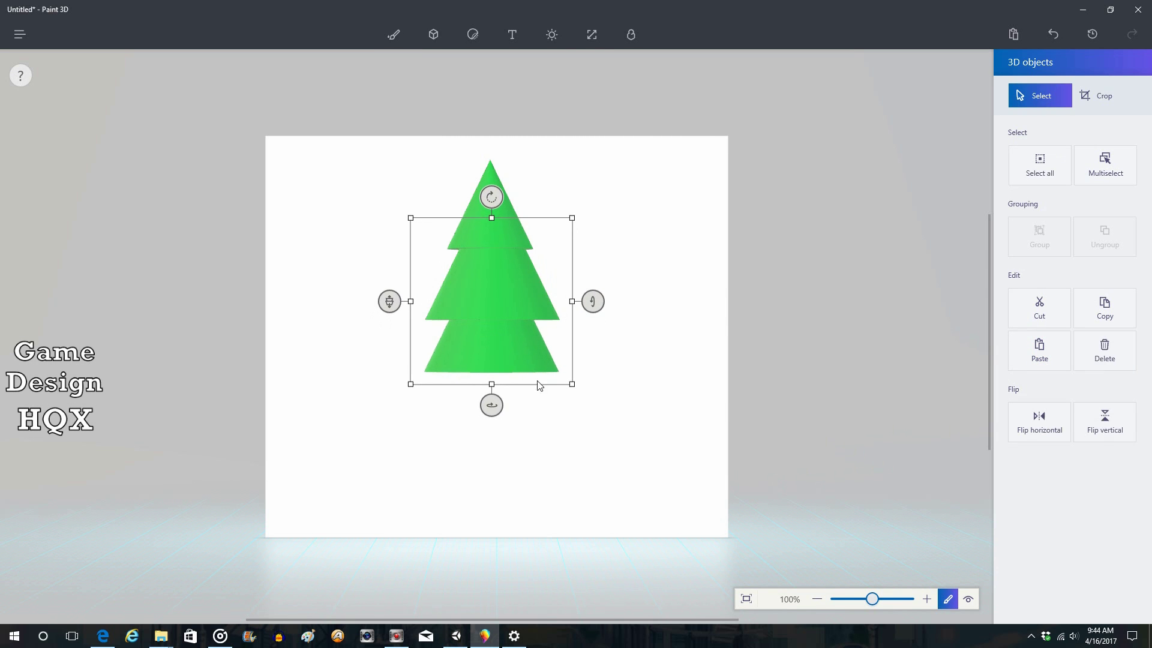
mouse_move(571, 385)
mouse_down()
mouse_move(629, 438)
mouse_move(563, 380)
mouse_move(567, 366)
mouse_up()
drag(601, 409, 597, 404)
drag(534, 364, 536, 364)
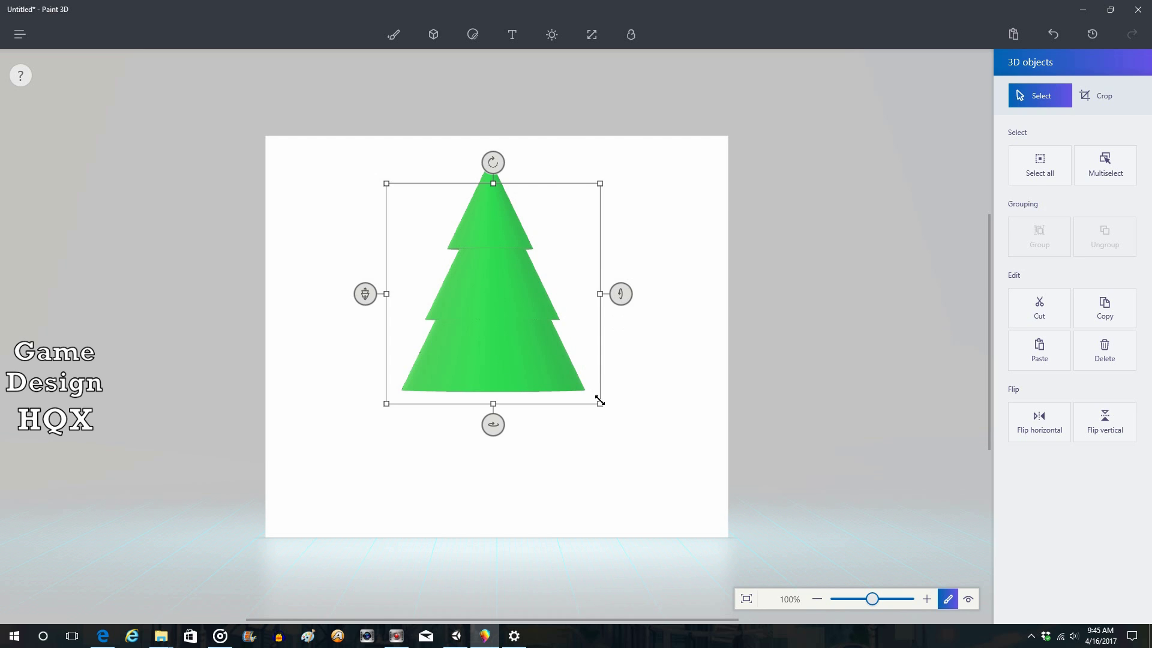
drag(597, 402, 571, 380)
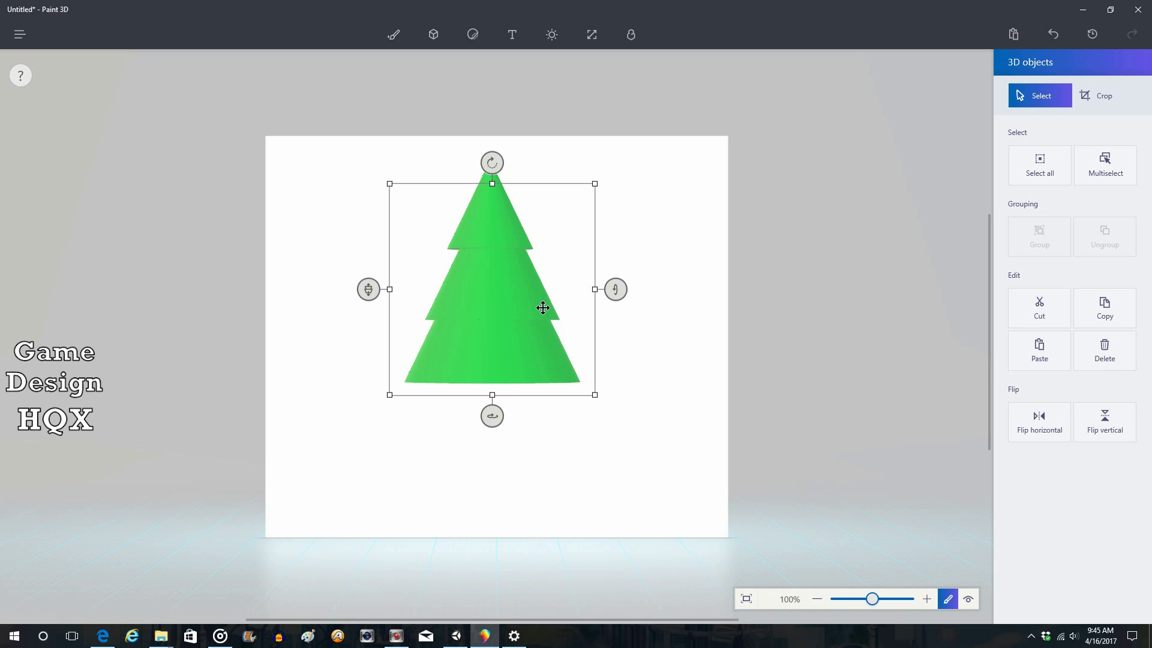
- Duplicate the third-tier cone, enlarge the copy and centre it beneath as the tree's lowest tier
click(1119, 313)
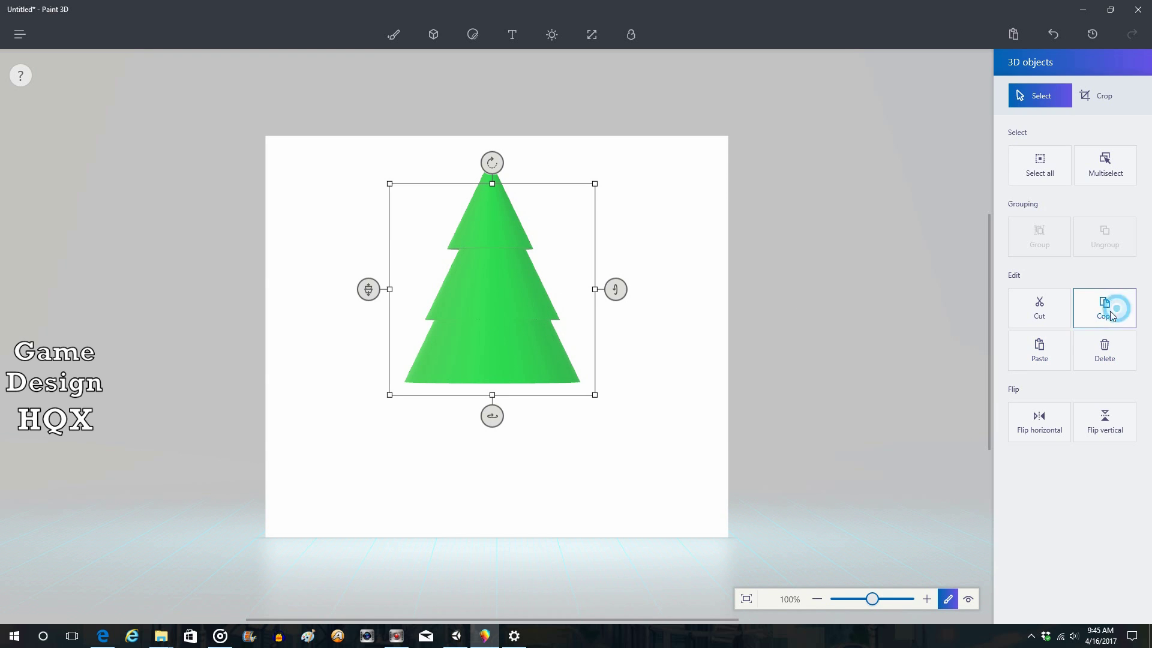
click(1039, 352)
drag(505, 346, 496, 420)
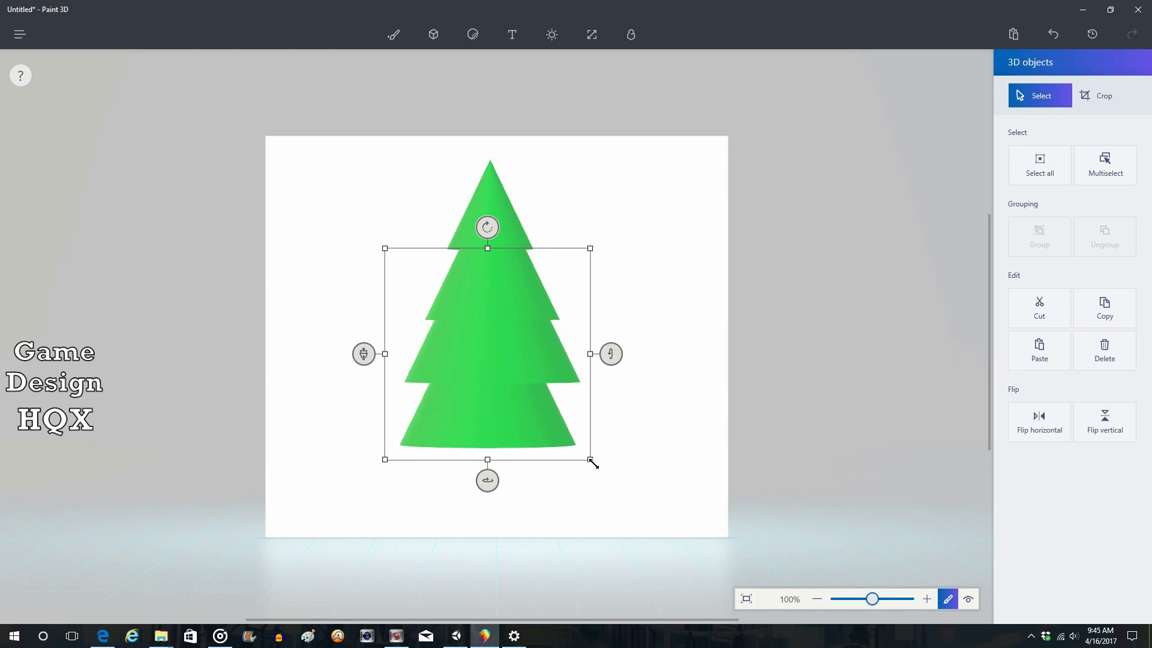
drag(591, 460, 610, 480)
drag(541, 443, 533, 410)
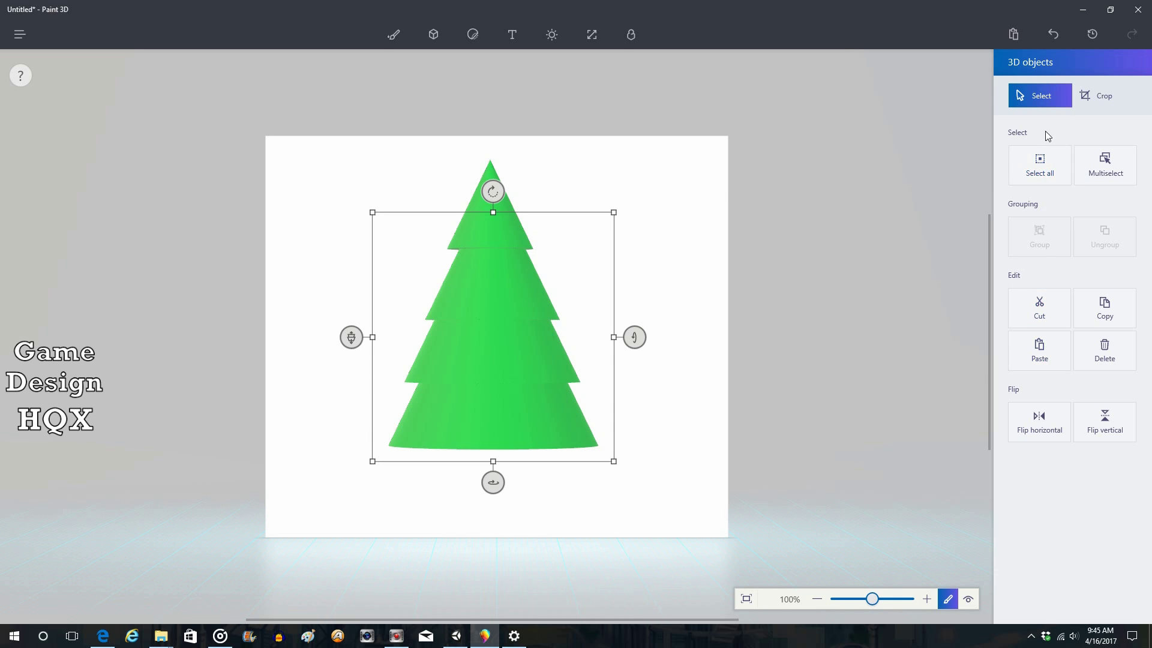
- Draw a brown 3D cylinder with a Matte finish as the trunk and centre it under the lowest cone
click(427, 35)
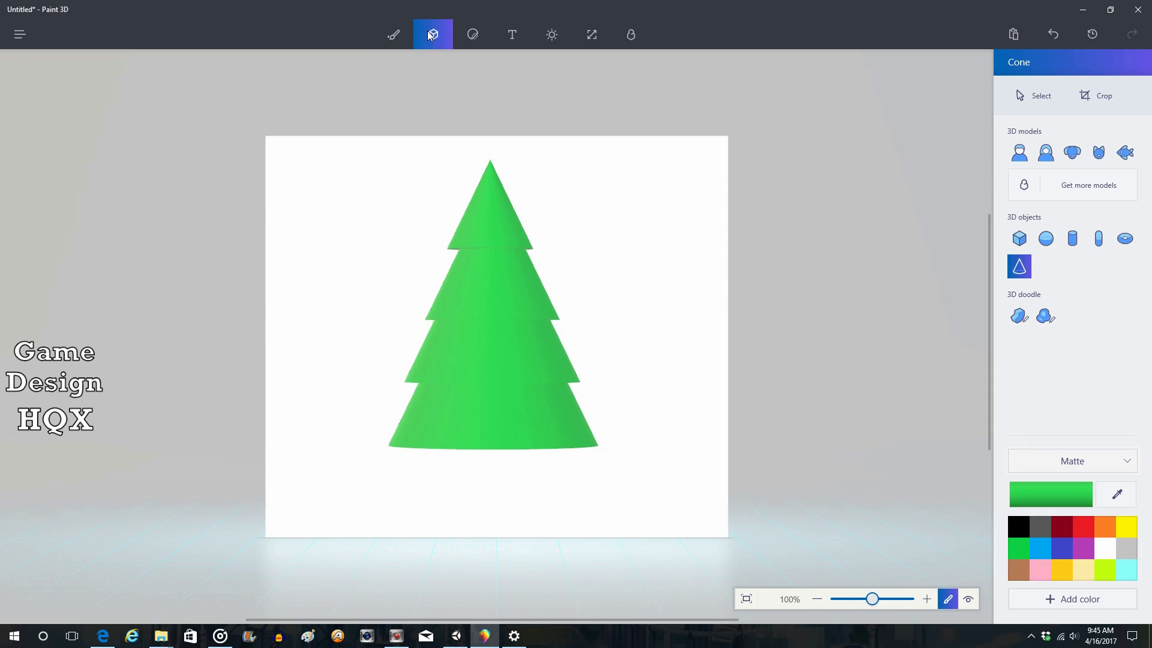
click(1073, 240)
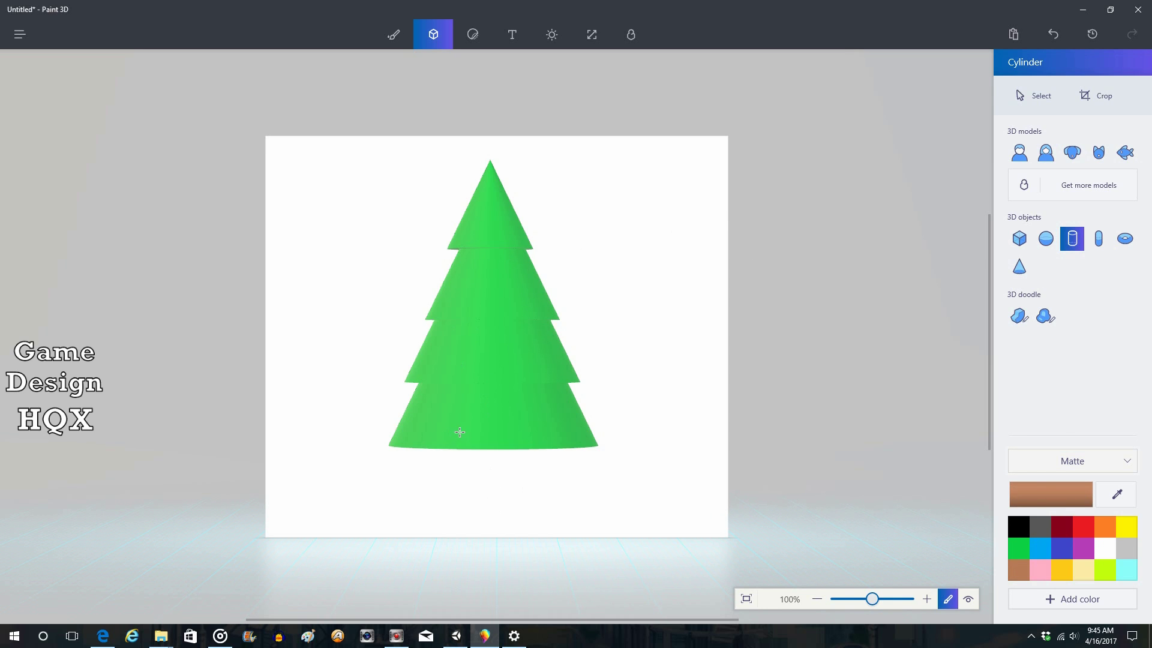
drag(459, 429, 515, 515)
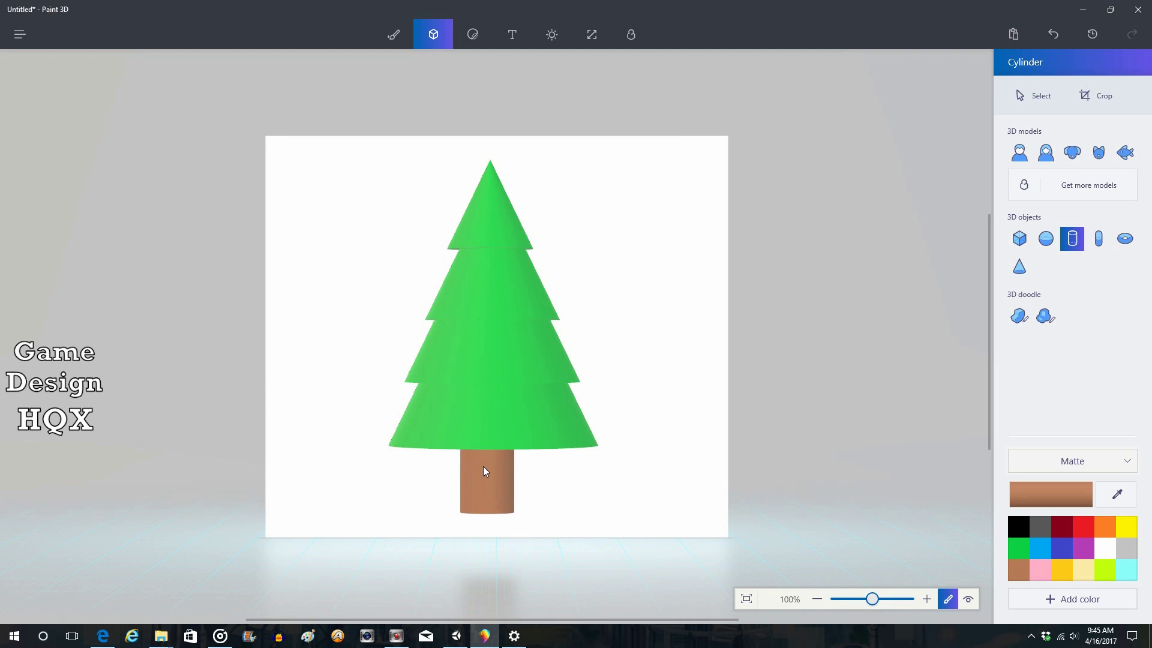
click(484, 466)
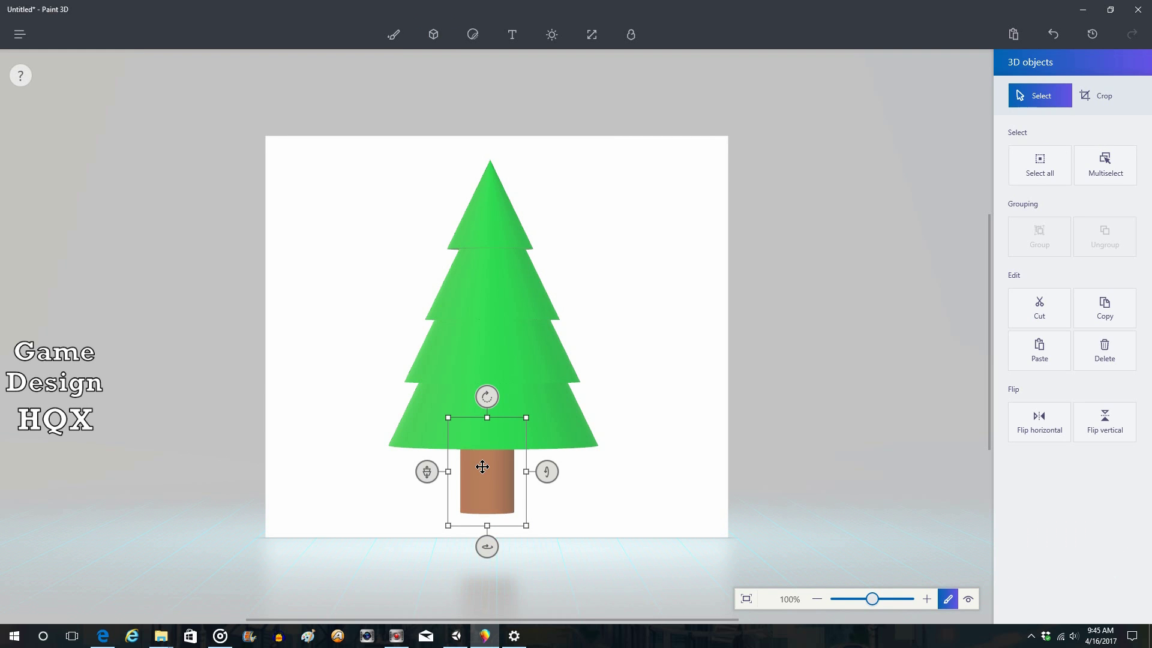
drag(481, 467, 490, 467)
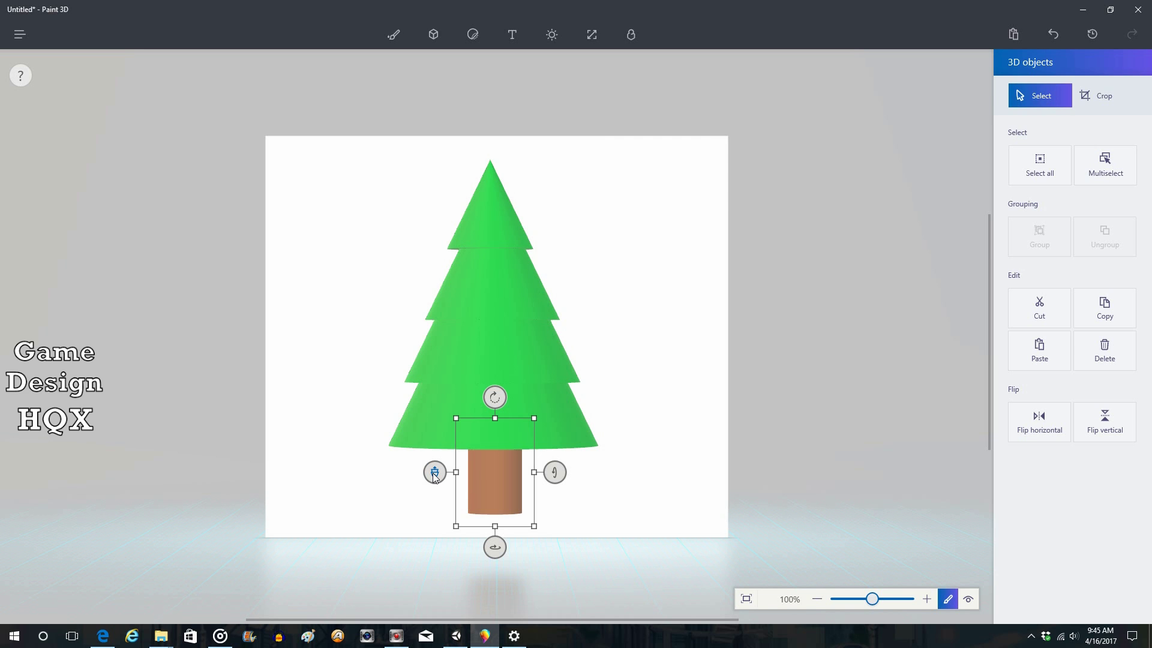
- Push the trunk and each of the four green cones back in depth to align them as one tree
drag(435, 474, 445, 359)
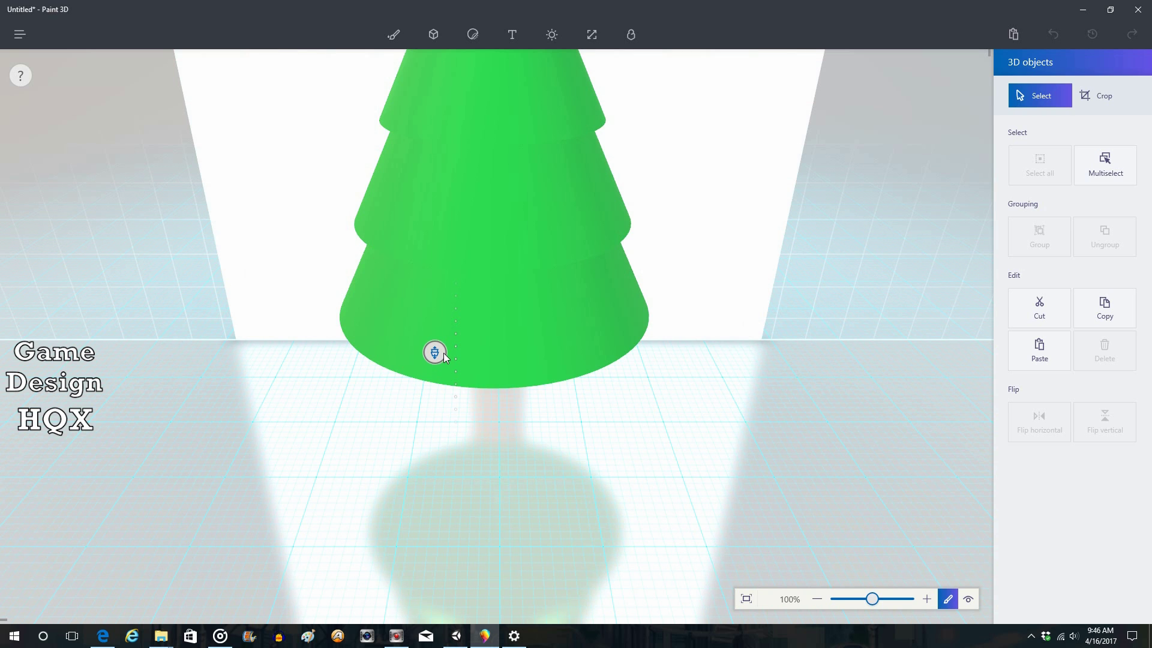
drag(444, 355, 444, 355)
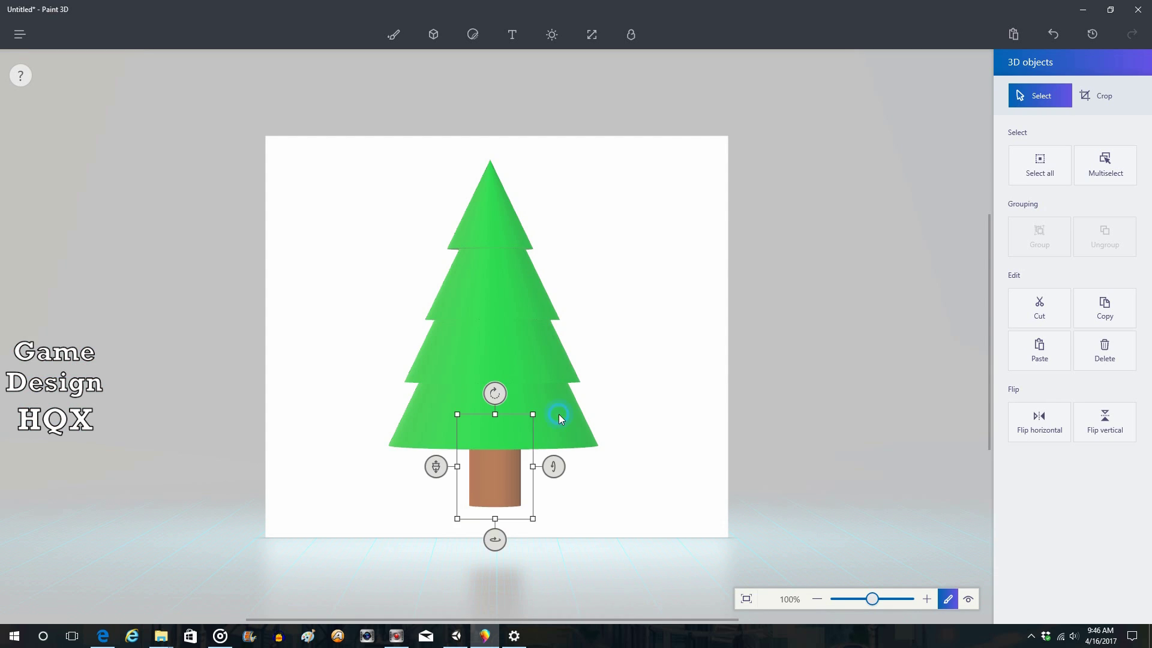
drag(351, 338, 344, 218)
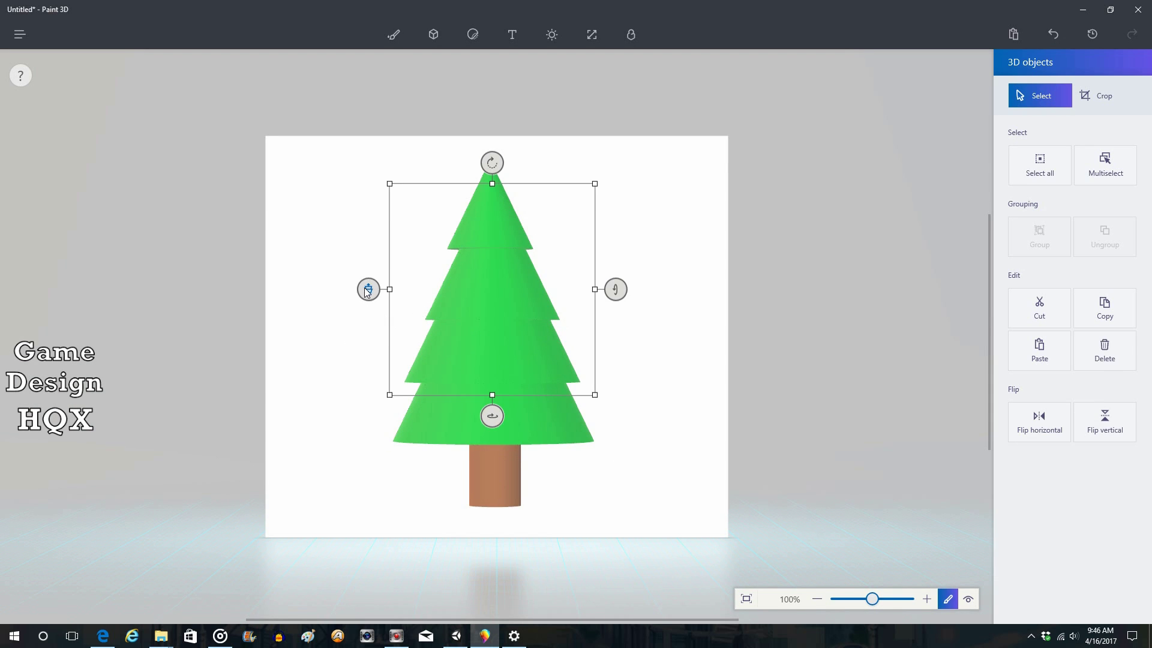
drag(368, 291, 368, 173)
click(503, 268)
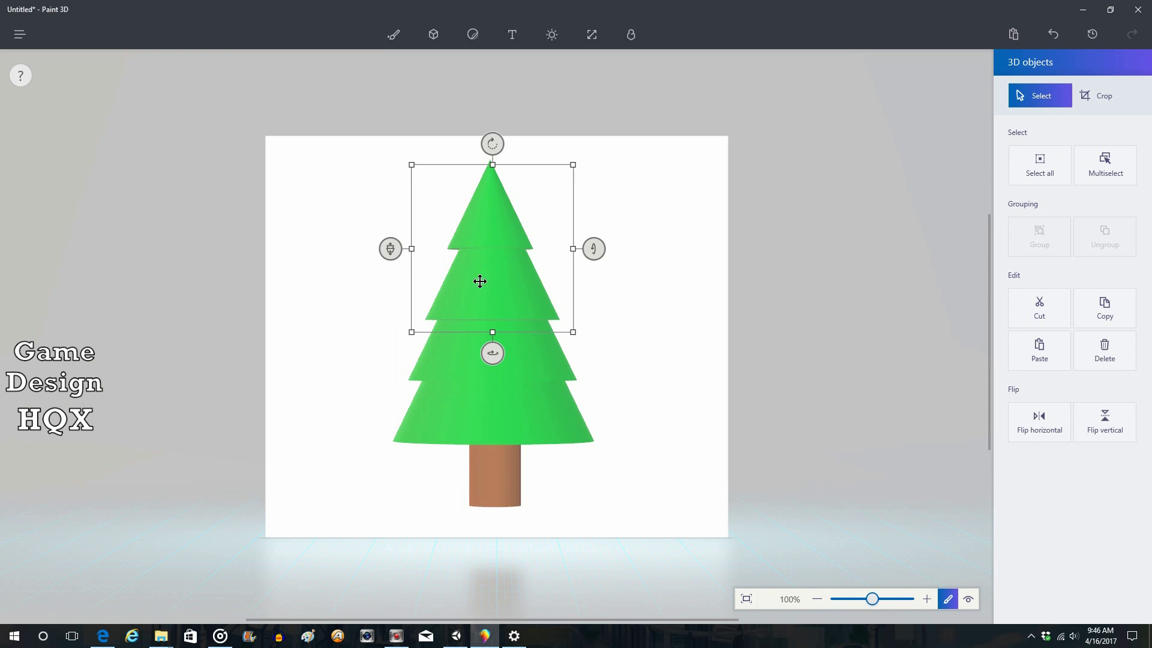
drag(390, 248, 389, 125)
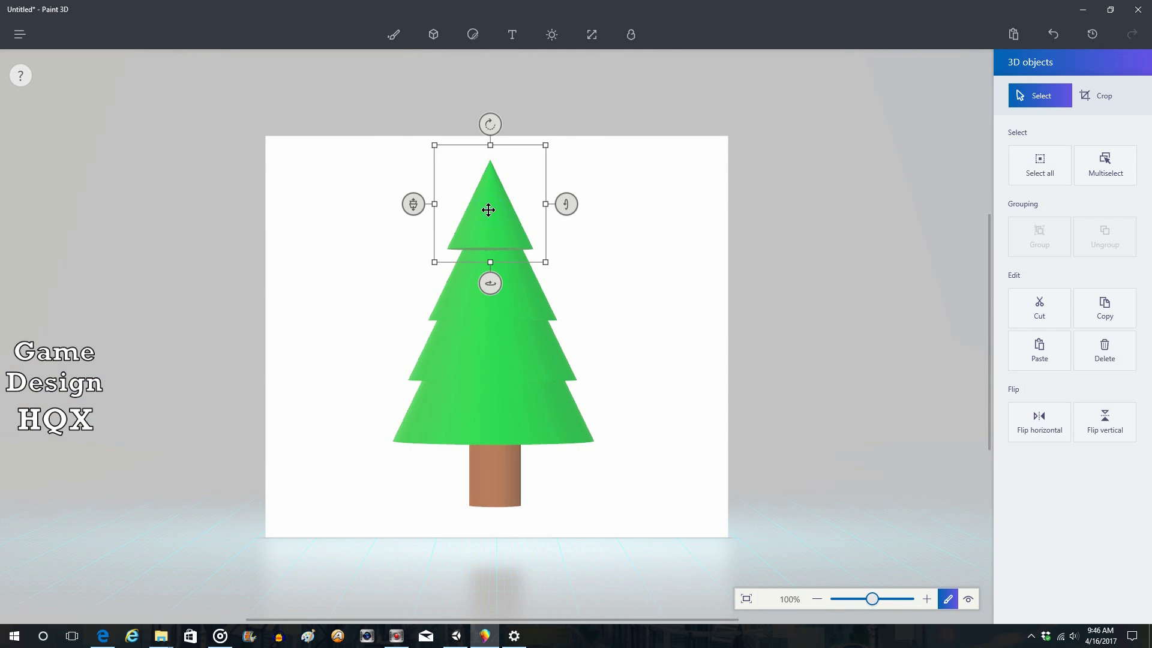
drag(412, 204, 415, 87)
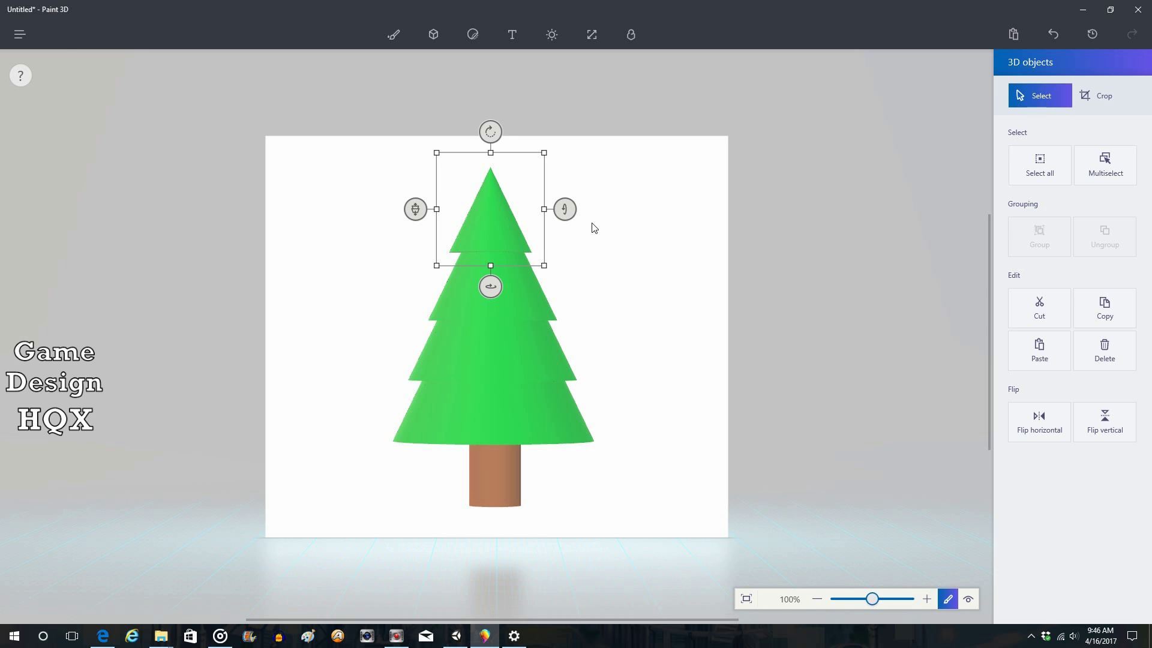
- Export the tree to the 3D Objects folder as a 3D - FBX (*.fbx) file named tree
click(25, 40)
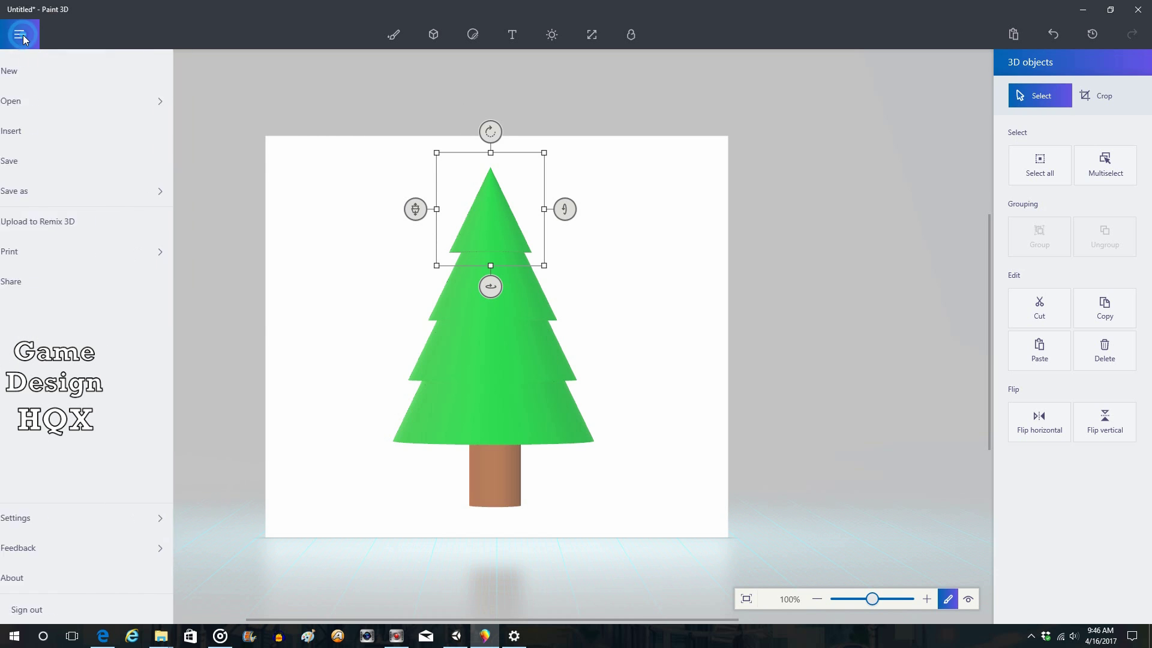
click(58, 193)
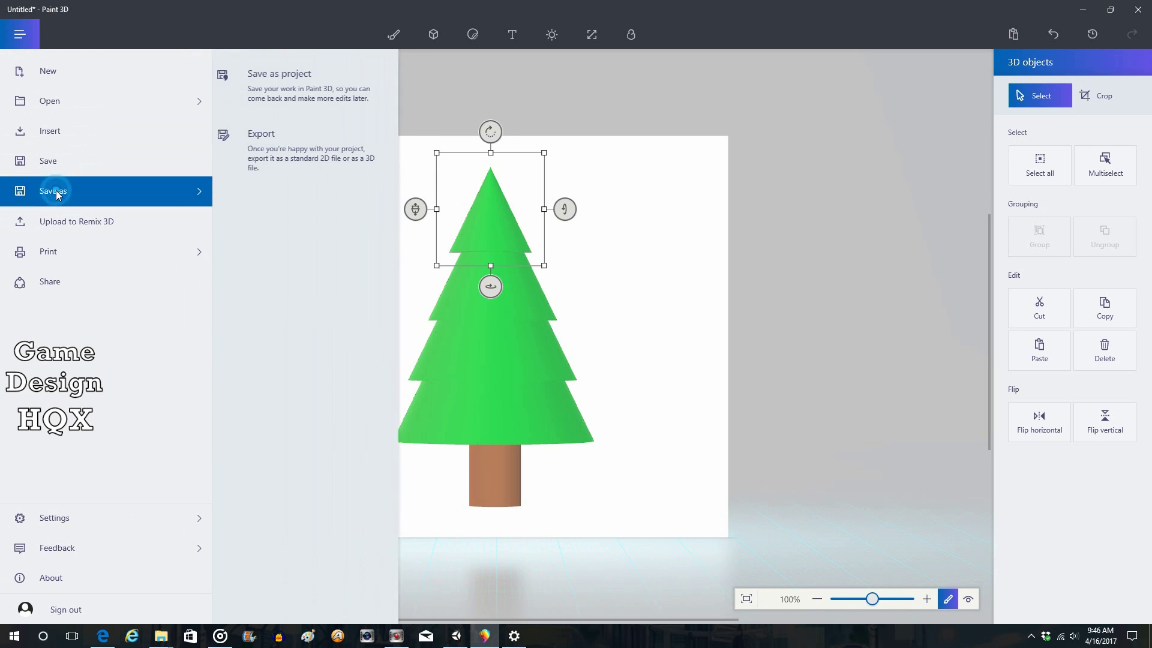
click(270, 155)
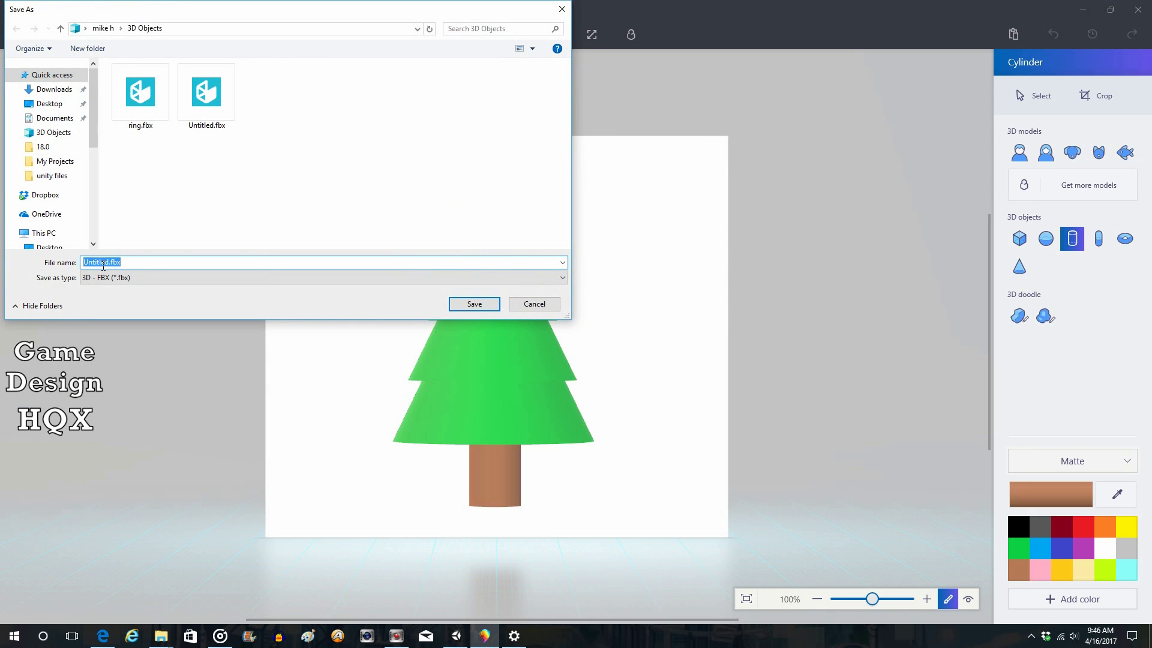
click(109, 261)
key(BackSpace)
key(BackSpace)
key(BackSpace)
key(BackSpace)
key(BackSpace)
key(BackSpace)
key(BackSpace)
key(BackSpace)
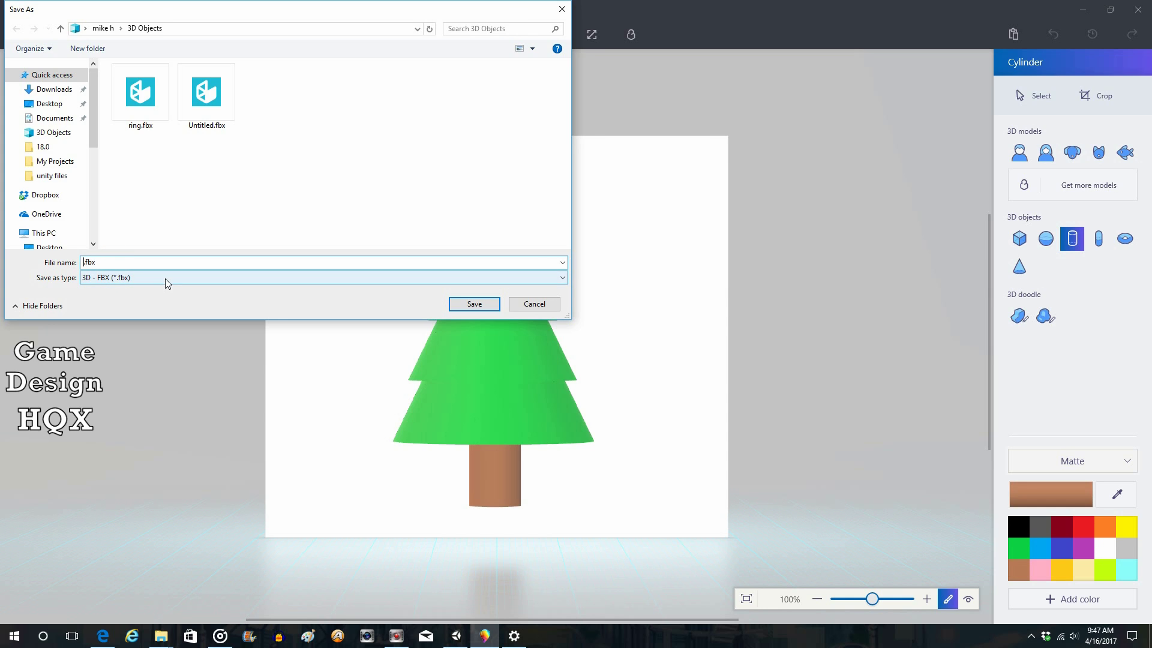
text(tree)
click(474, 304)
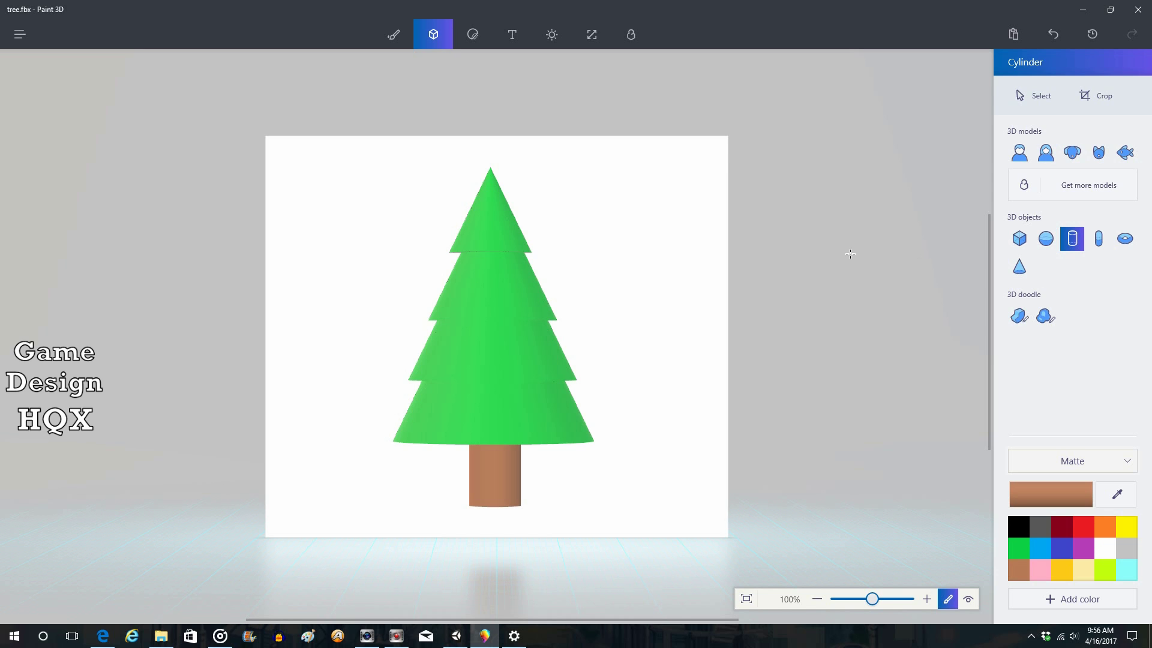
- Switch to Unity and import ring.fbx and tree.fbx from the 3D Objects folder into the project's Assets
click(456, 635)
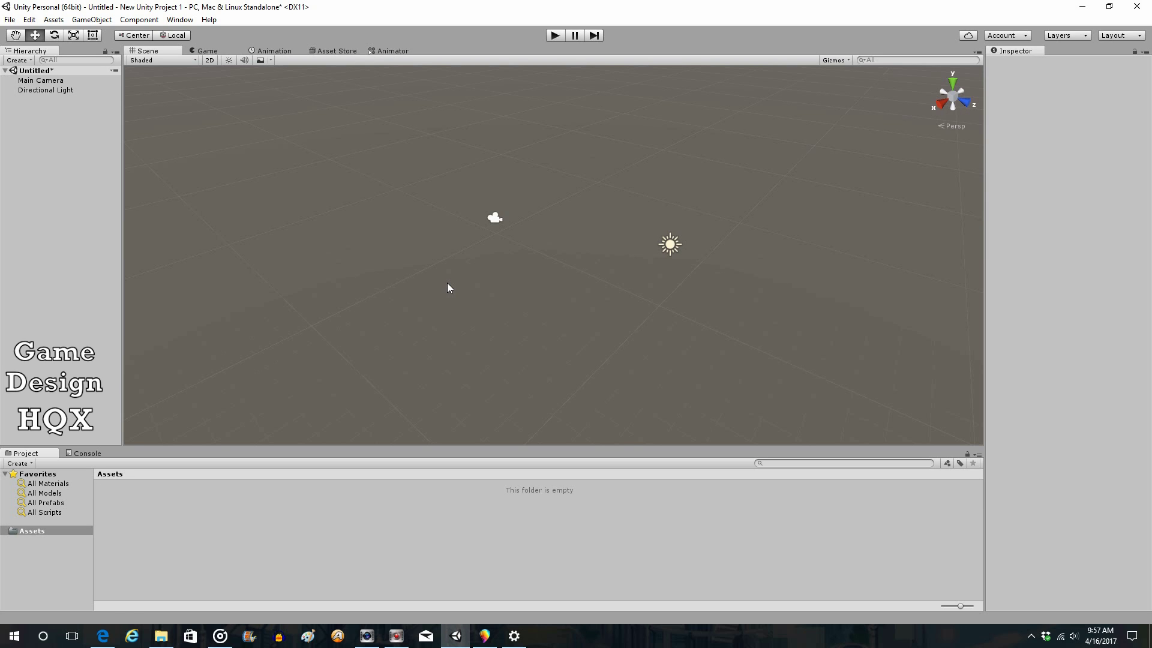
click(161, 636)
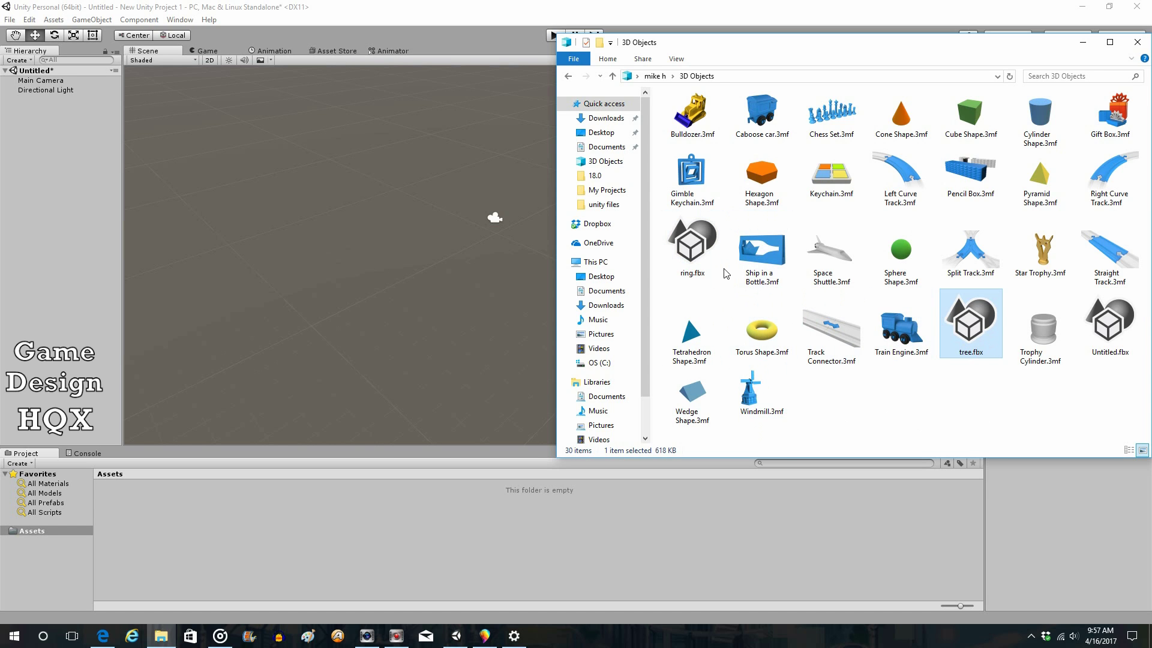
drag(699, 258, 319, 520)
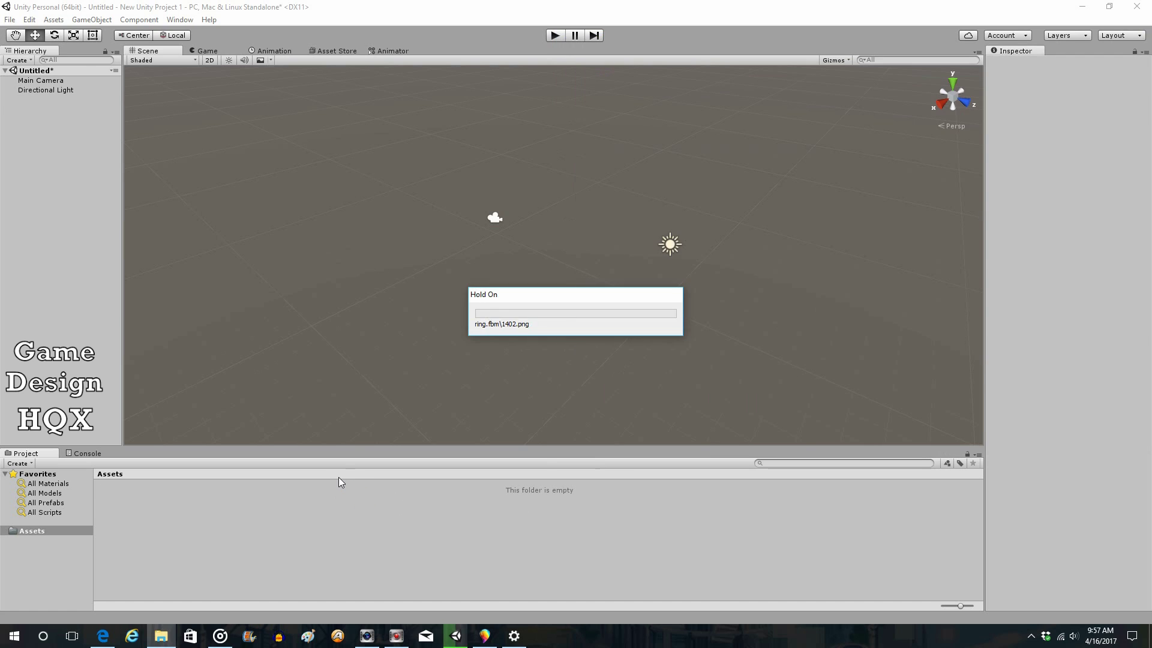
click(161, 636)
drag(967, 333, 411, 531)
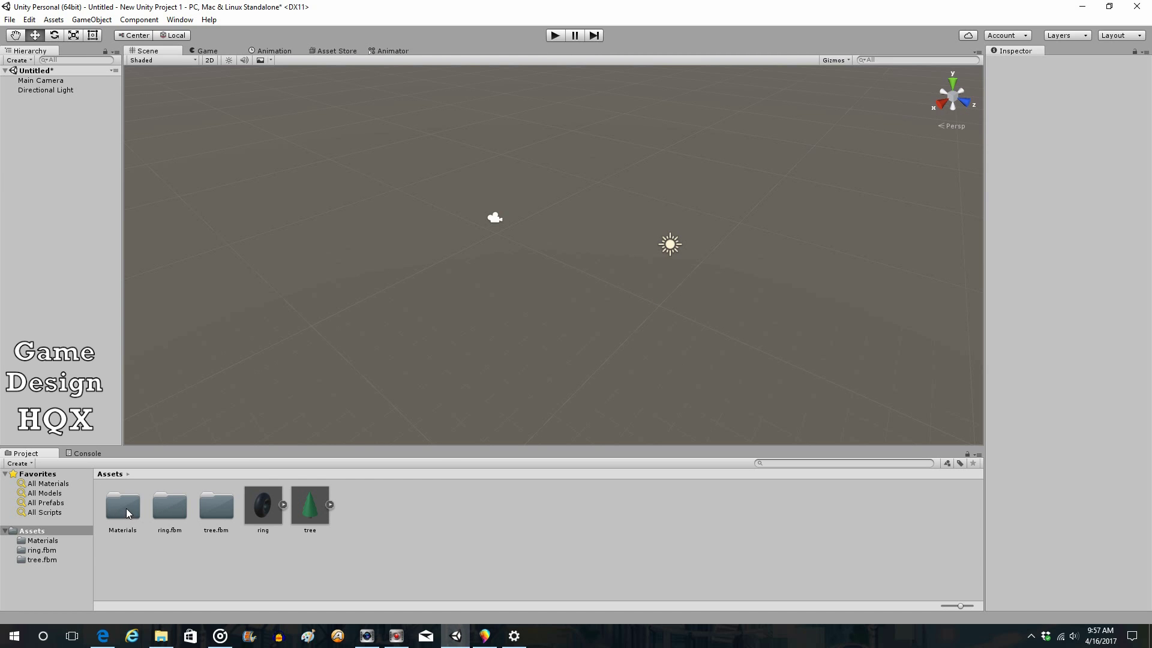
- Add the ring model to the scene, set its import Scale Factor to .01 and apply the change
click(261, 507)
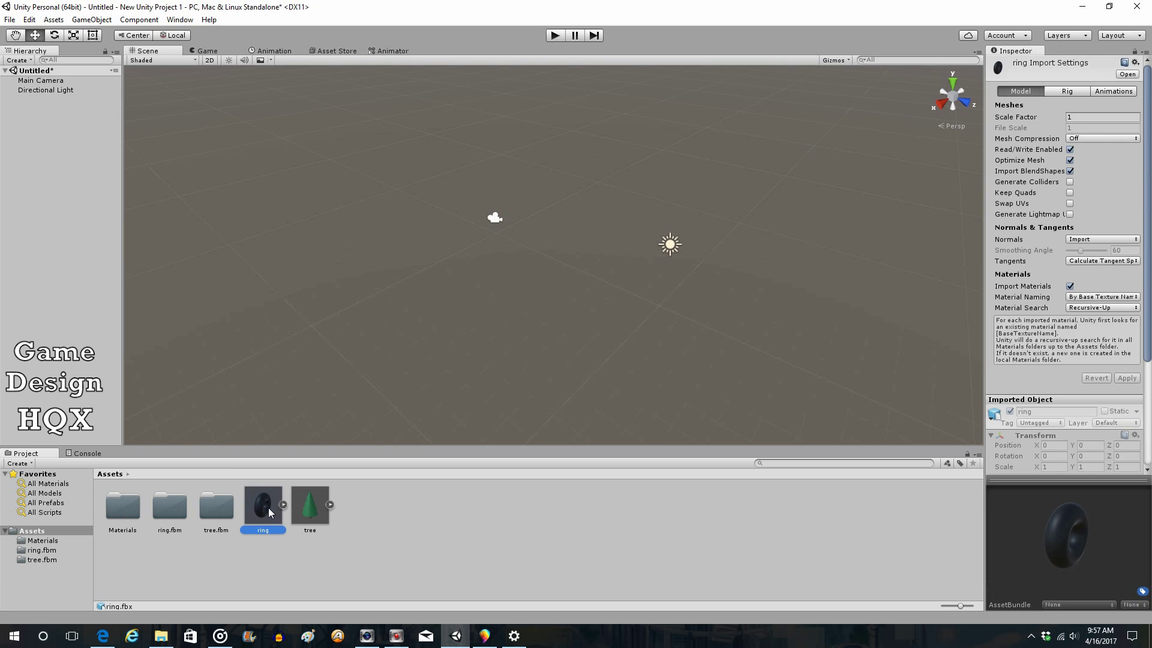
drag(261, 507, 50, 186)
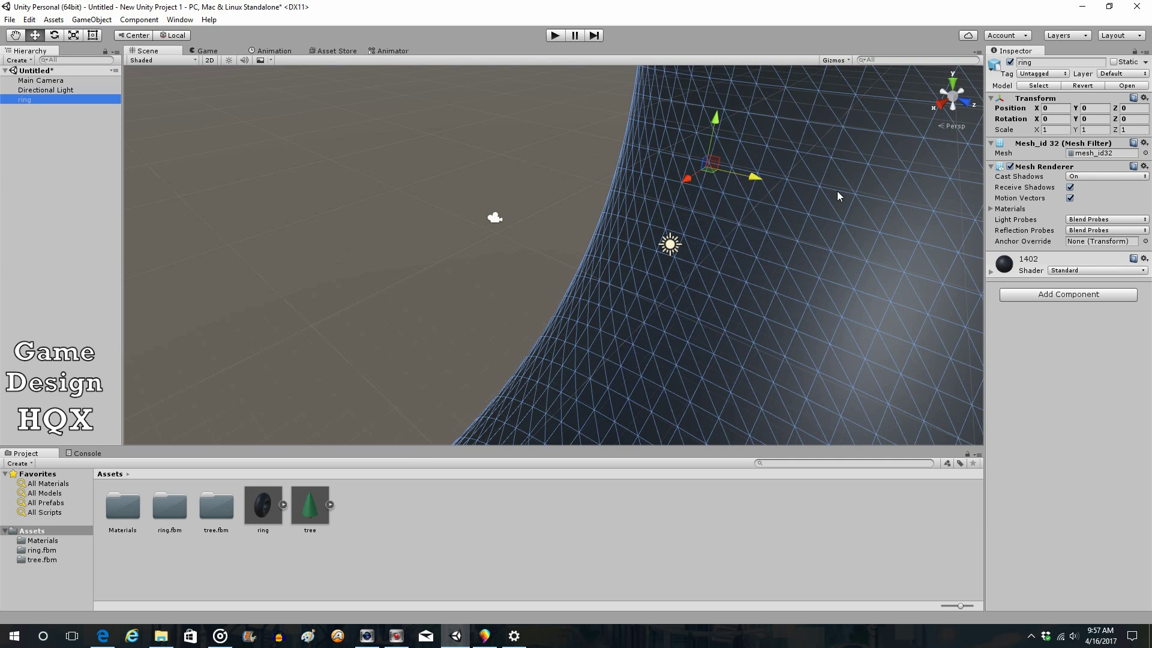
click(266, 510)
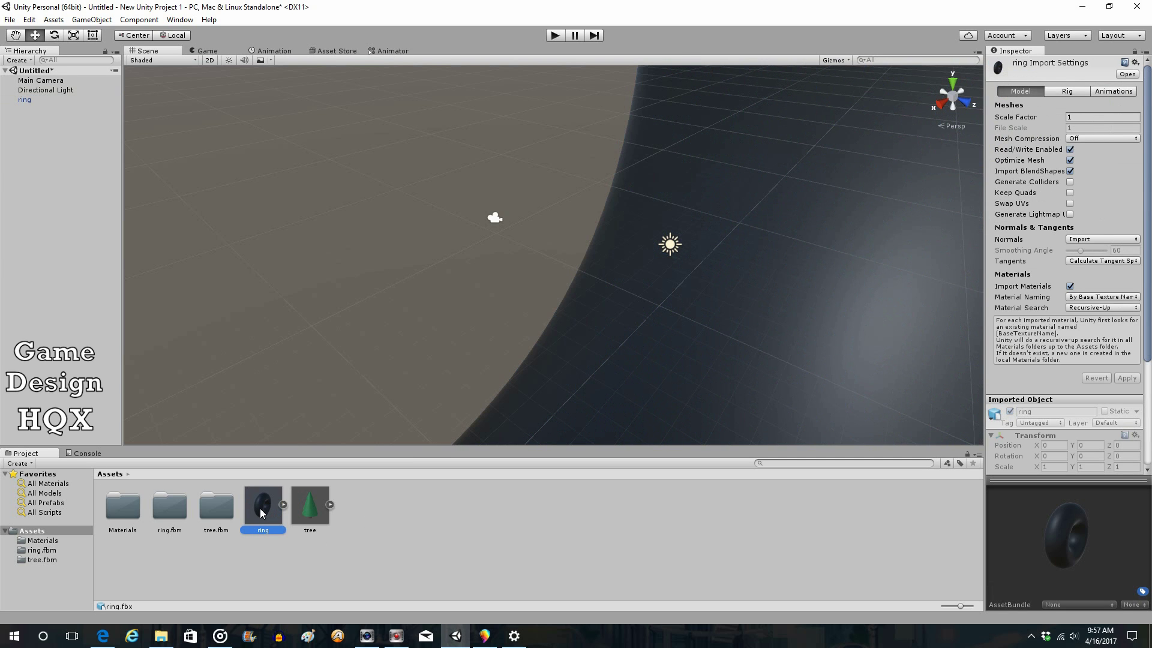
click(1073, 116)
text(.01)
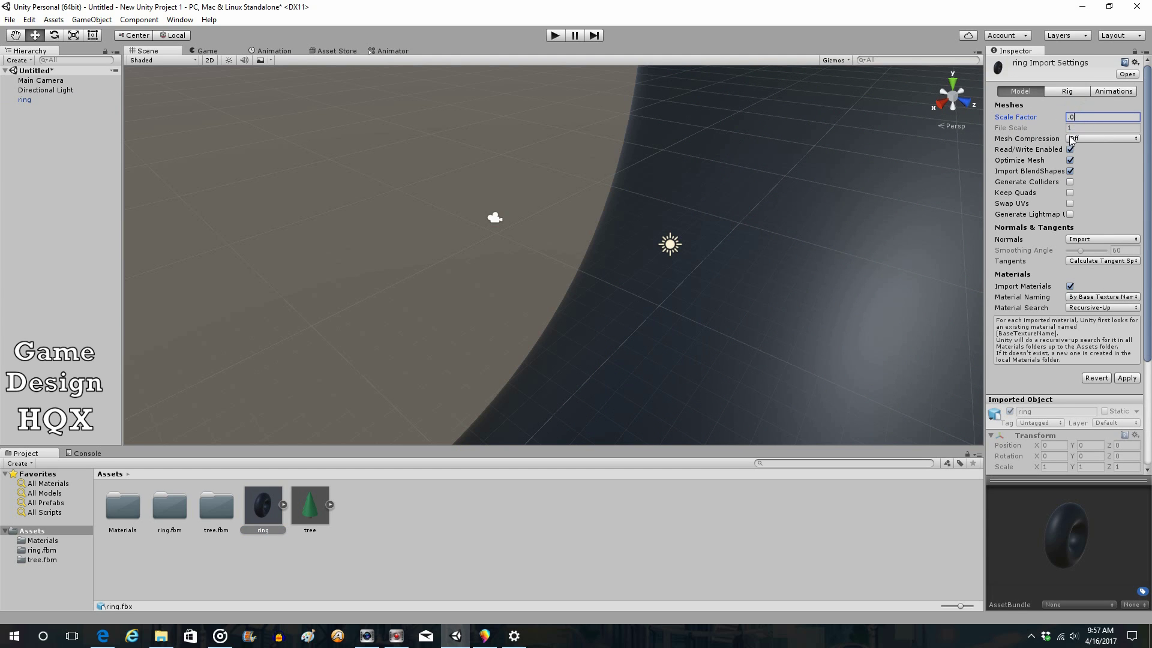
click(1126, 378)
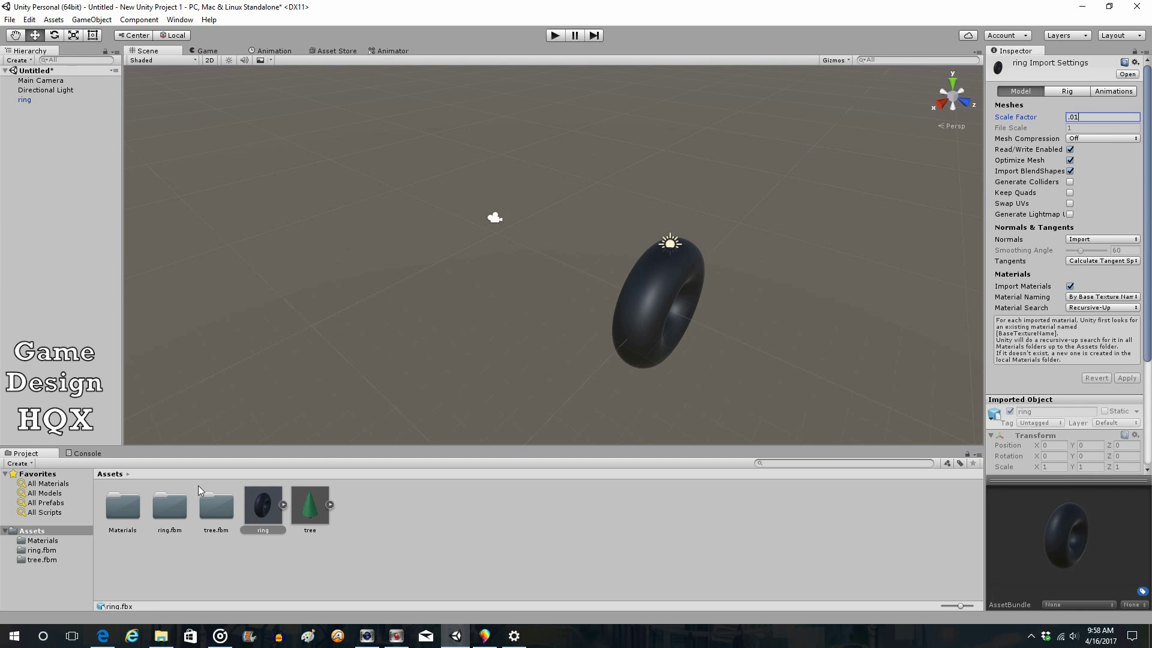
- Open the Materials folder, and rotate the ring in the scene to about X -29, Y 50, Z 3 degrees
double_click(120, 513)
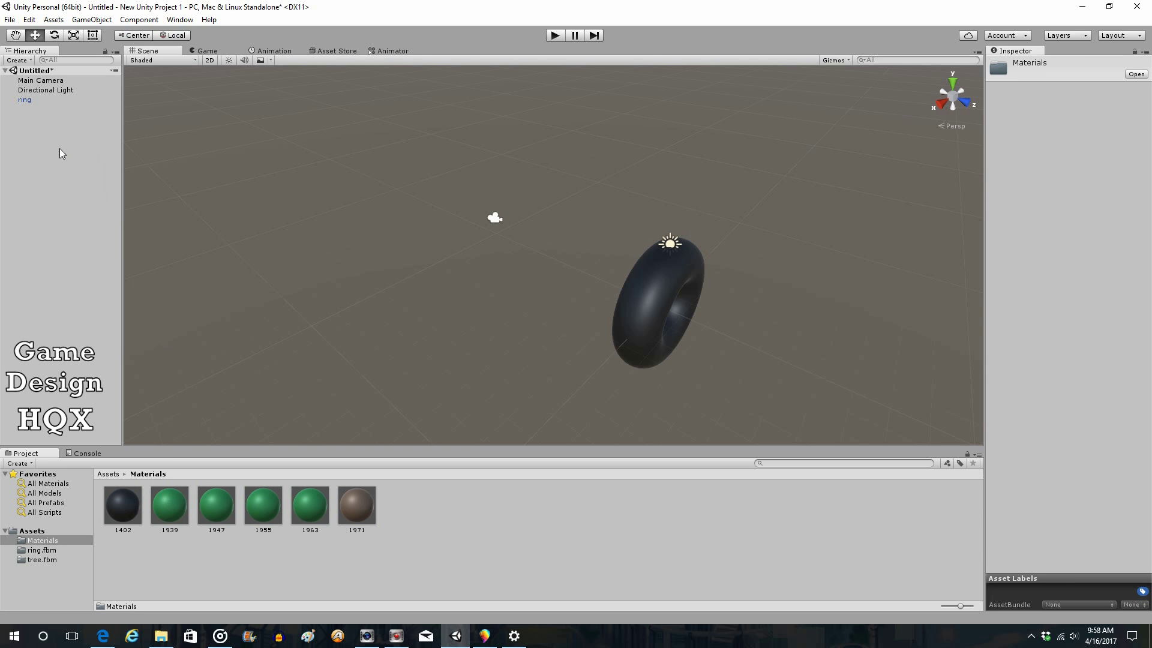
click(24, 101)
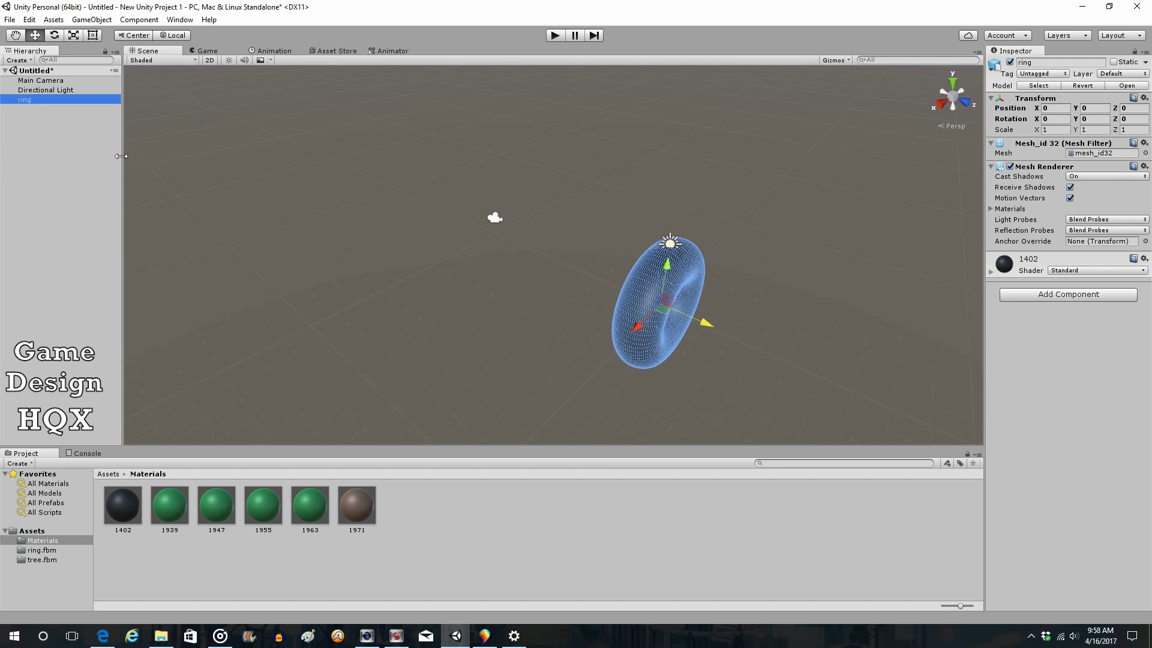
click(54, 36)
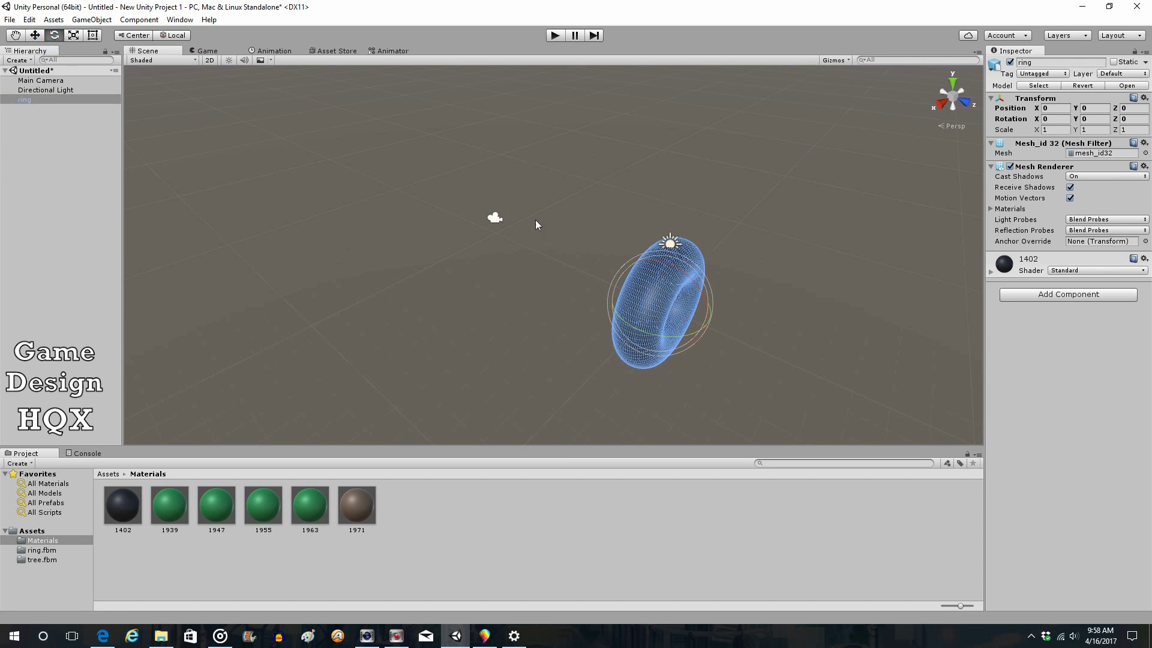
drag(682, 334, 625, 256)
drag(628, 305, 554, 271)
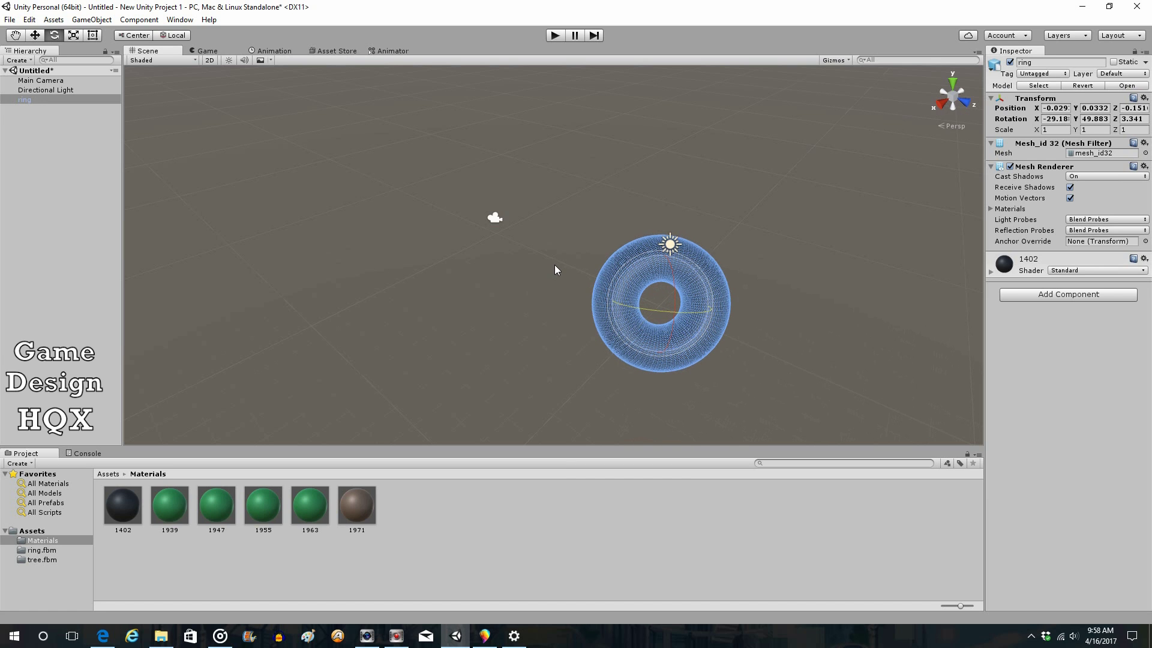
- Add the tree model from Assets to the scene, set its import Scale Factor to .01 and apply the change
click(33, 530)
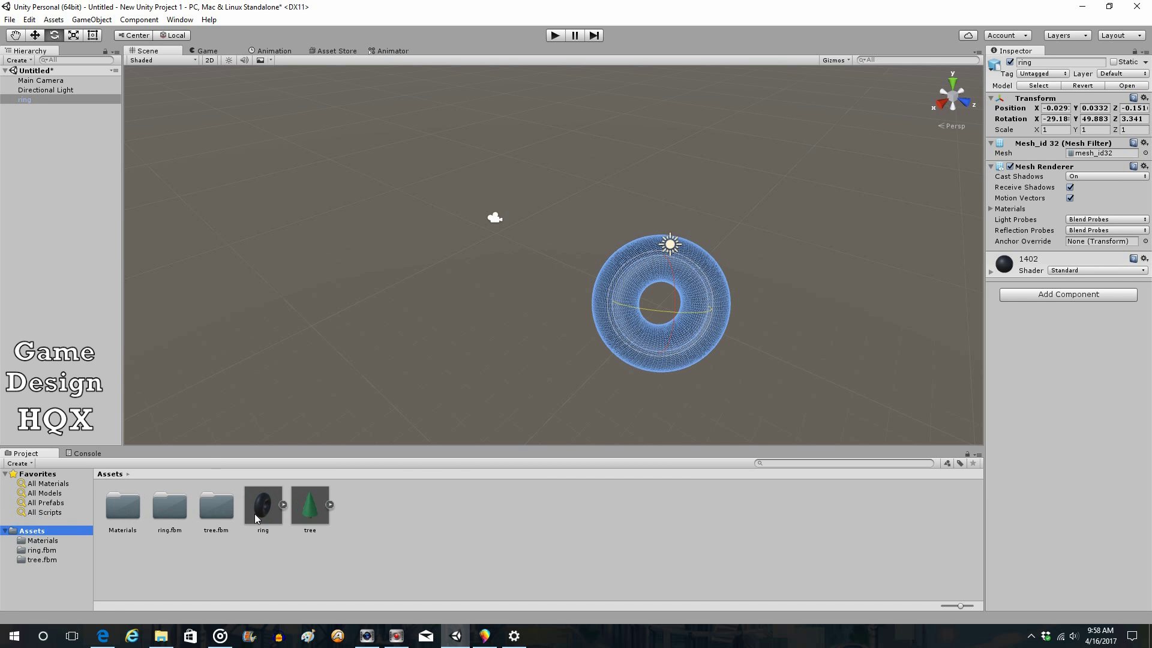
click(308, 512)
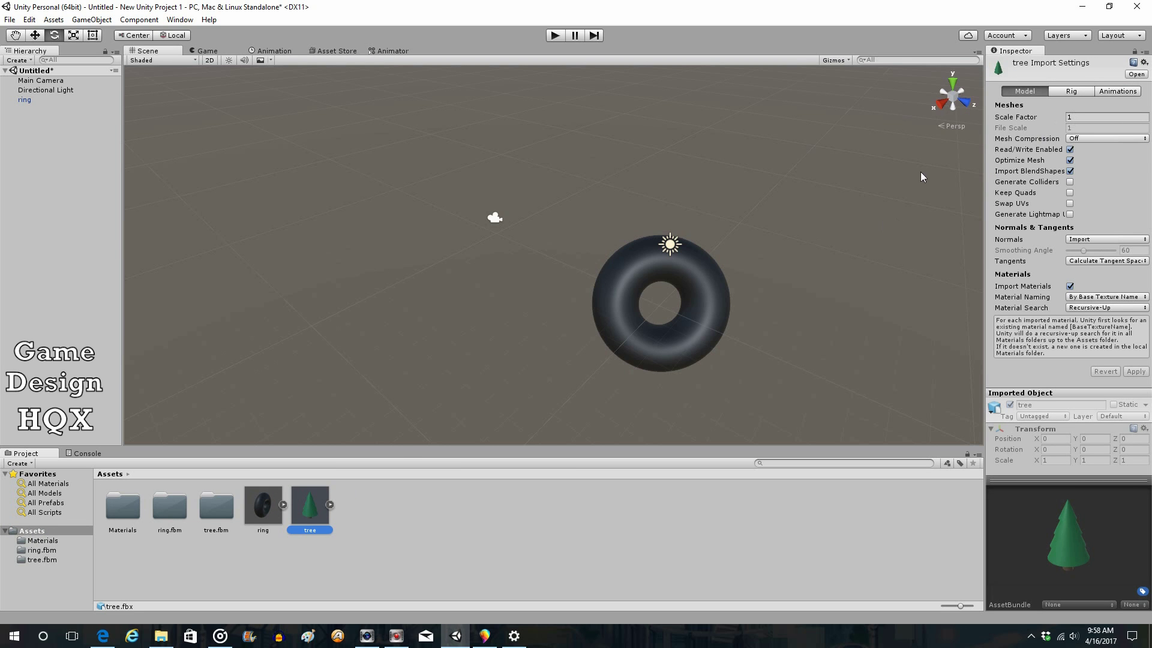
drag(316, 499, 70, 209)
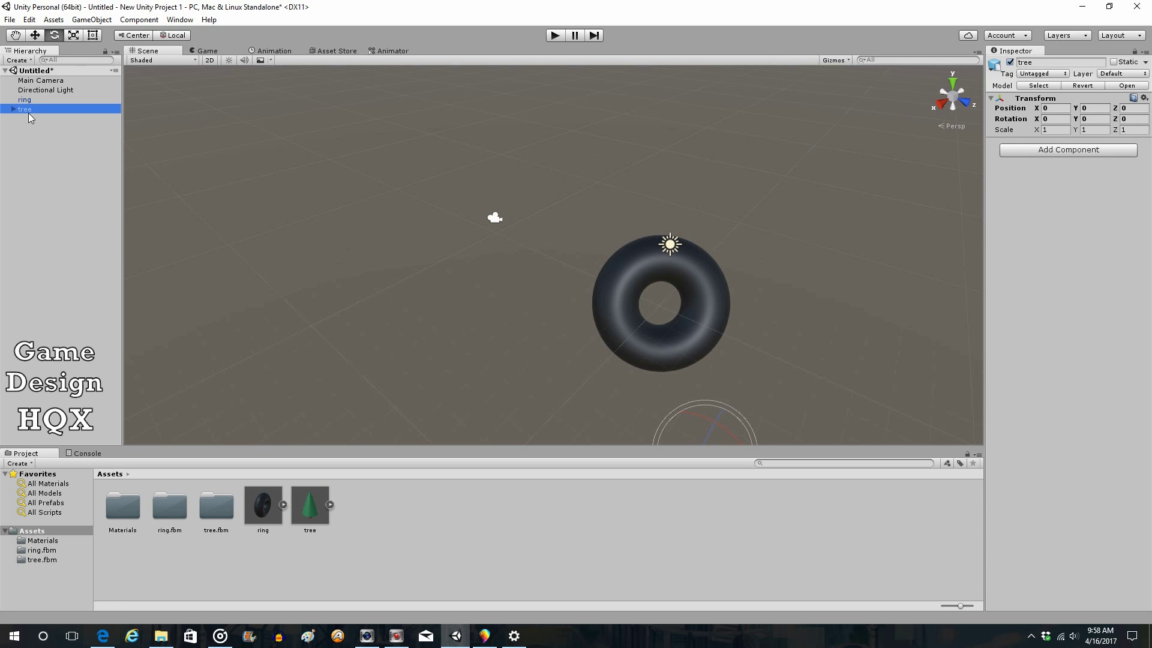
click(309, 506)
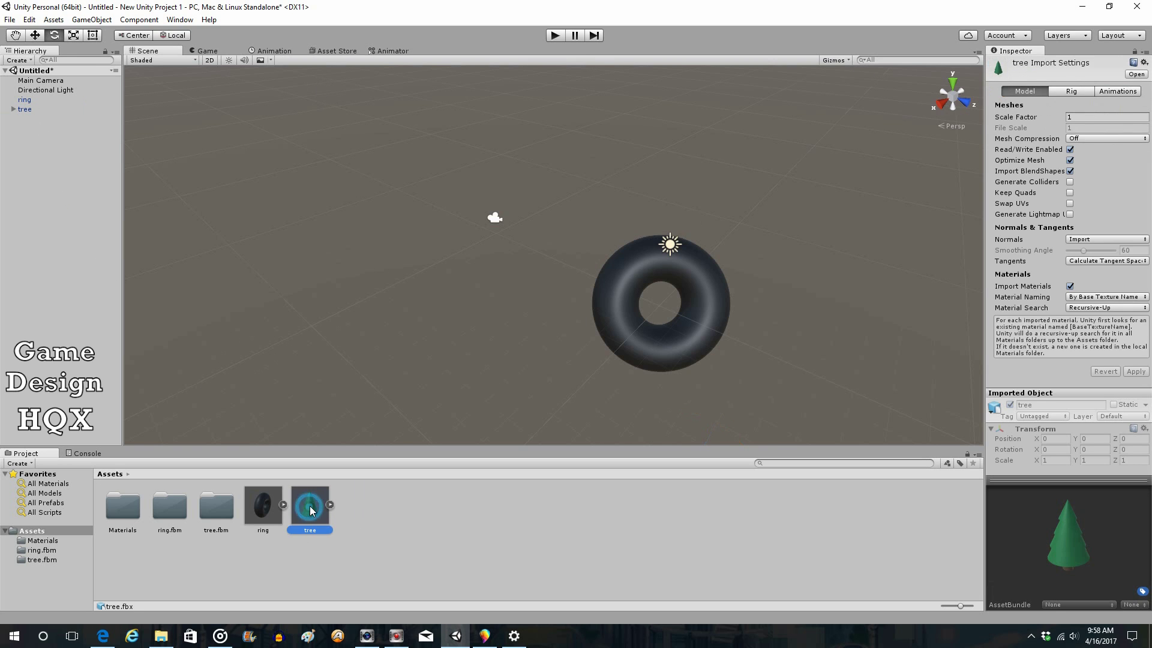
click(1076, 118)
text(.01)
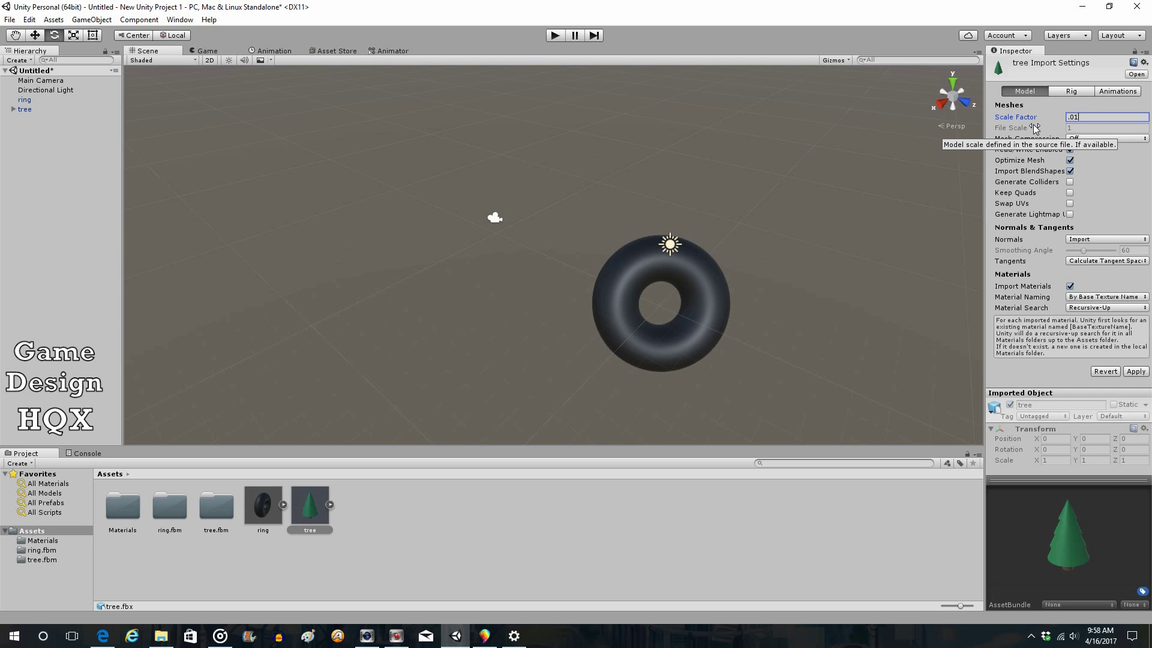
click(1135, 371)
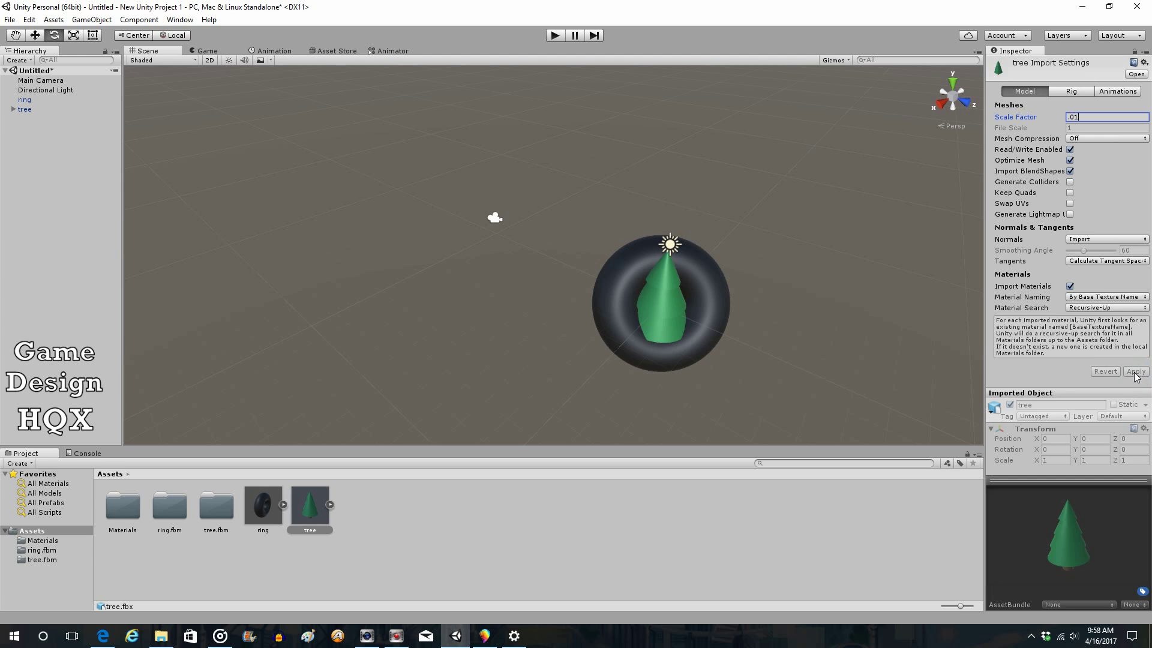
- Move the tree along the Z axis to about -5.81, away from the ring
click(35, 35)
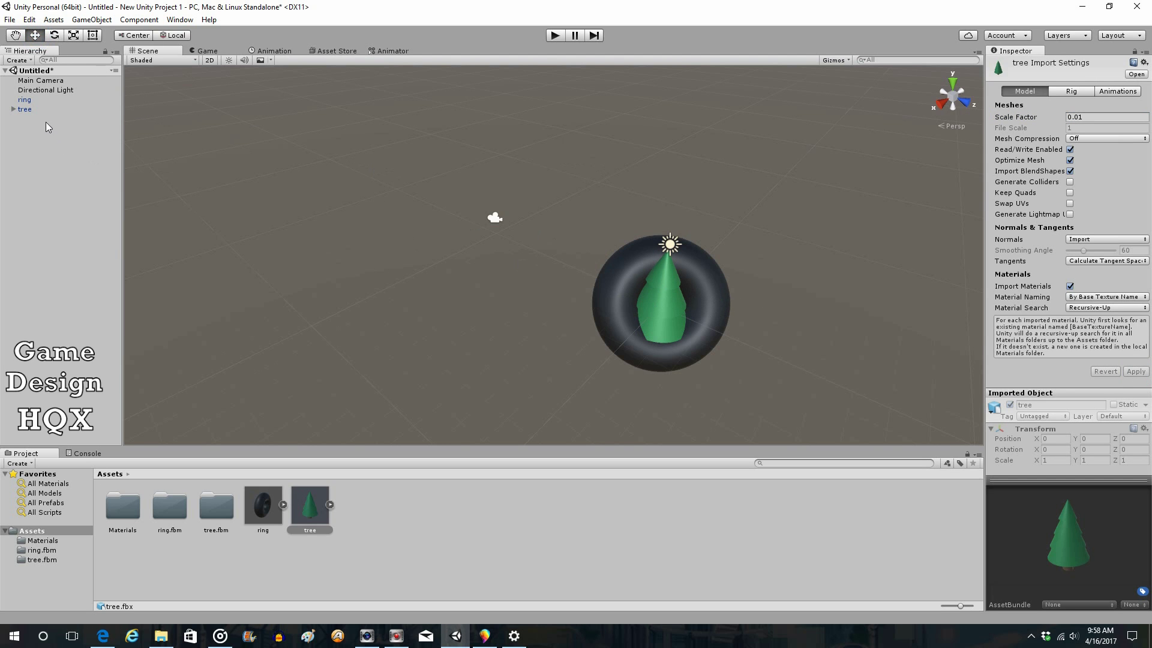
click(24, 108)
drag(681, 285, 587, 273)
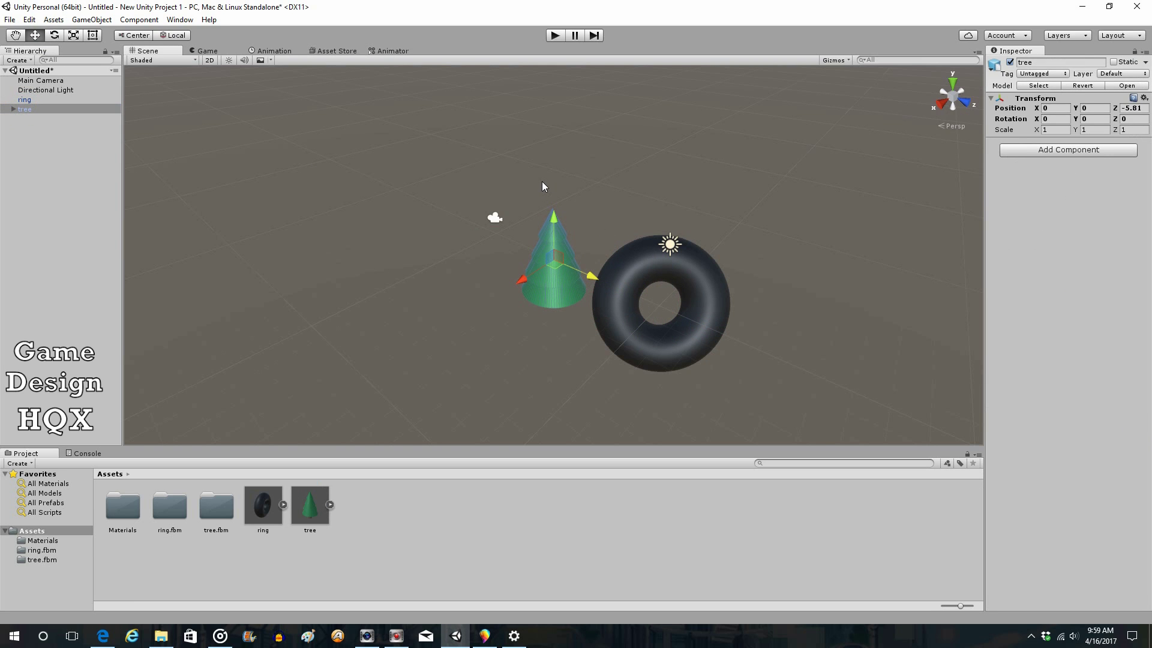
- Expand the tree object and examine each of its child meshes from mesh_id23 to mesh_id64, then collapse it
click(12, 108)
click(45, 120)
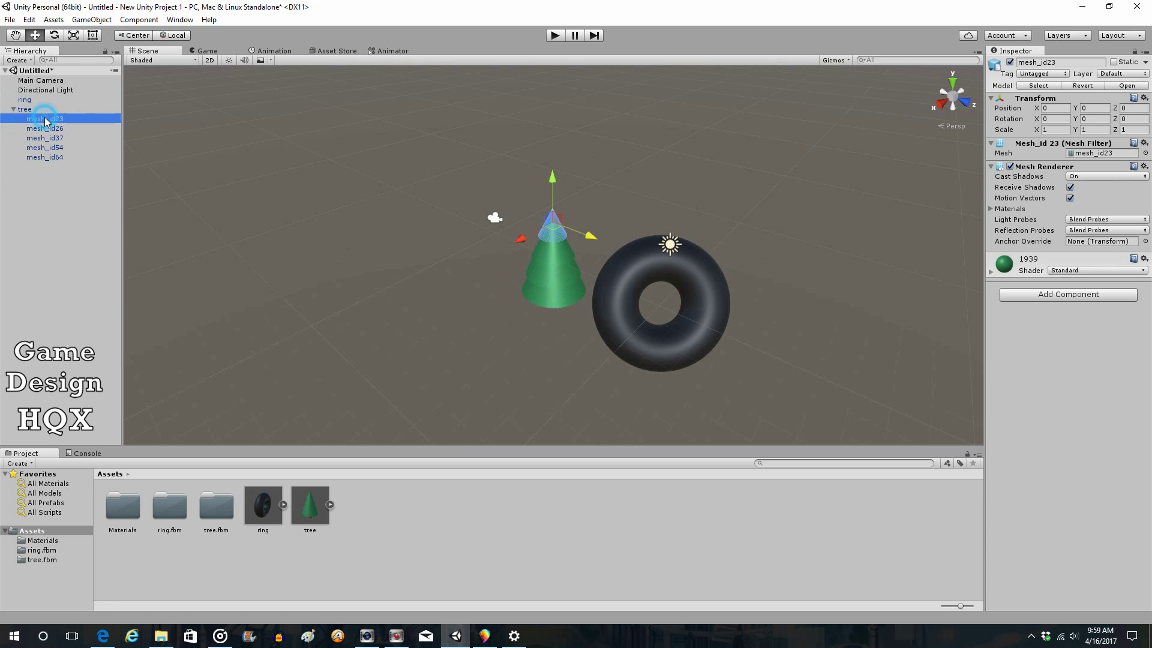
click(46, 128)
click(46, 138)
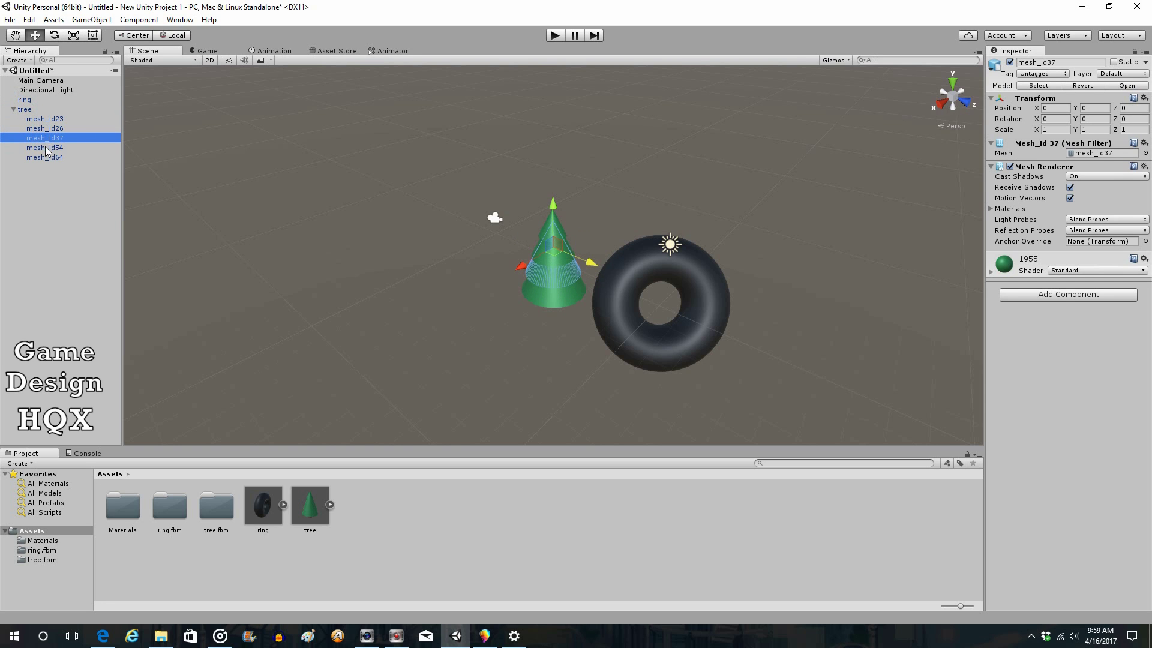
click(45, 147)
click(45, 159)
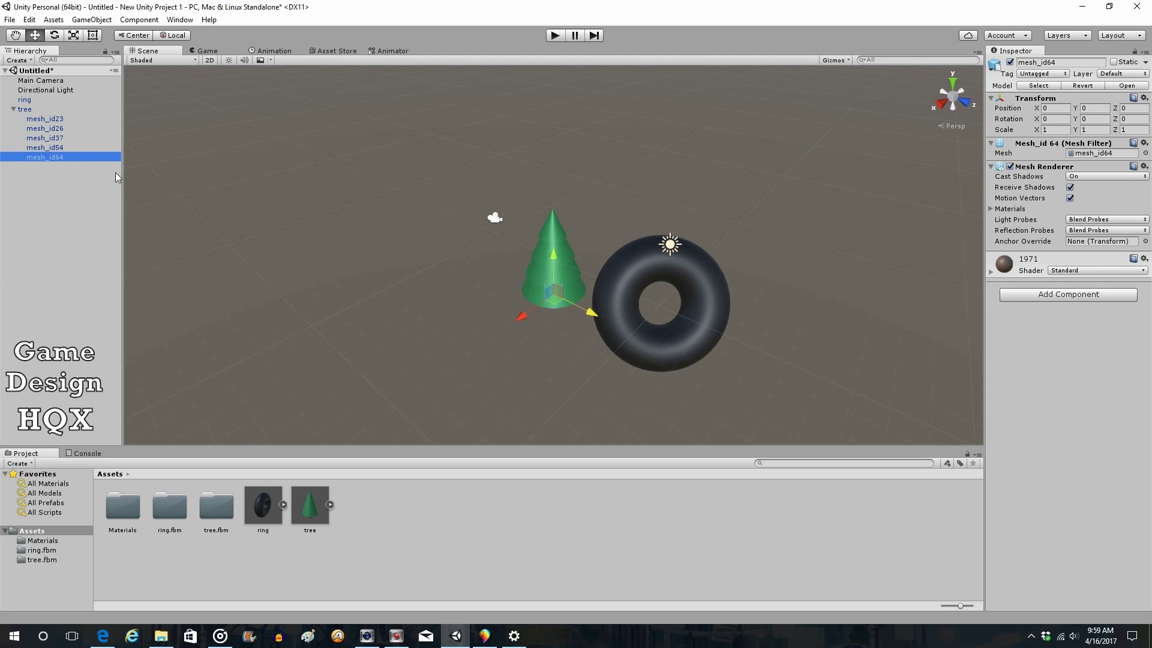
click(14, 110)
- Rotate the whole tree to about 2 degrees on X and 39 degrees on Y
click(48, 109)
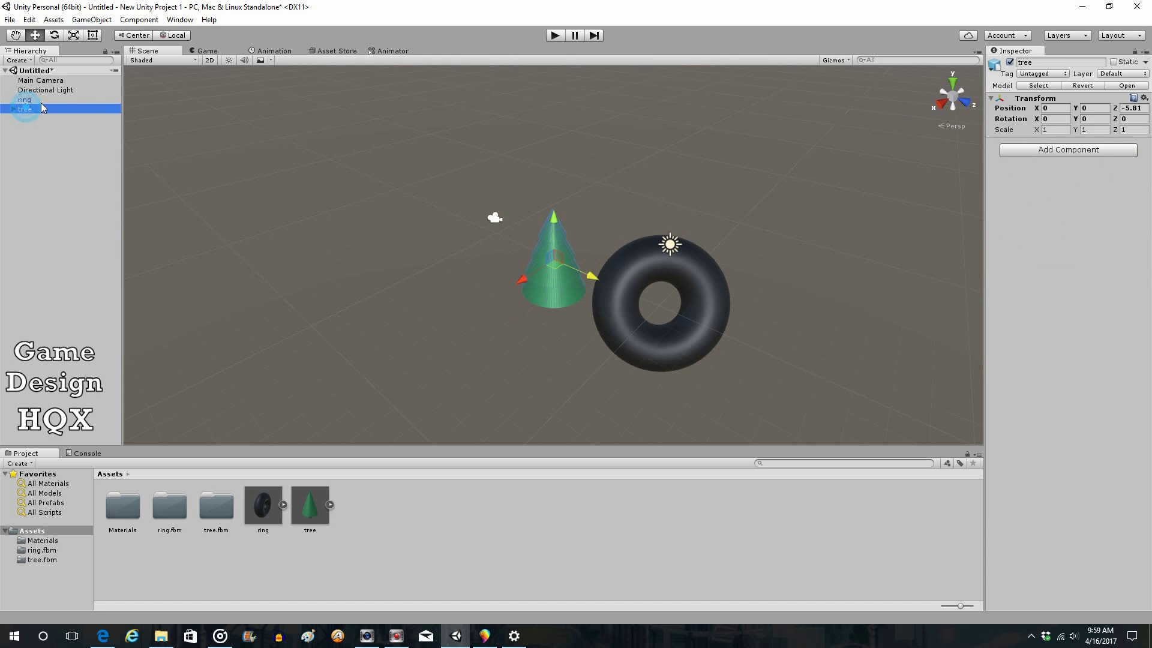
click(54, 35)
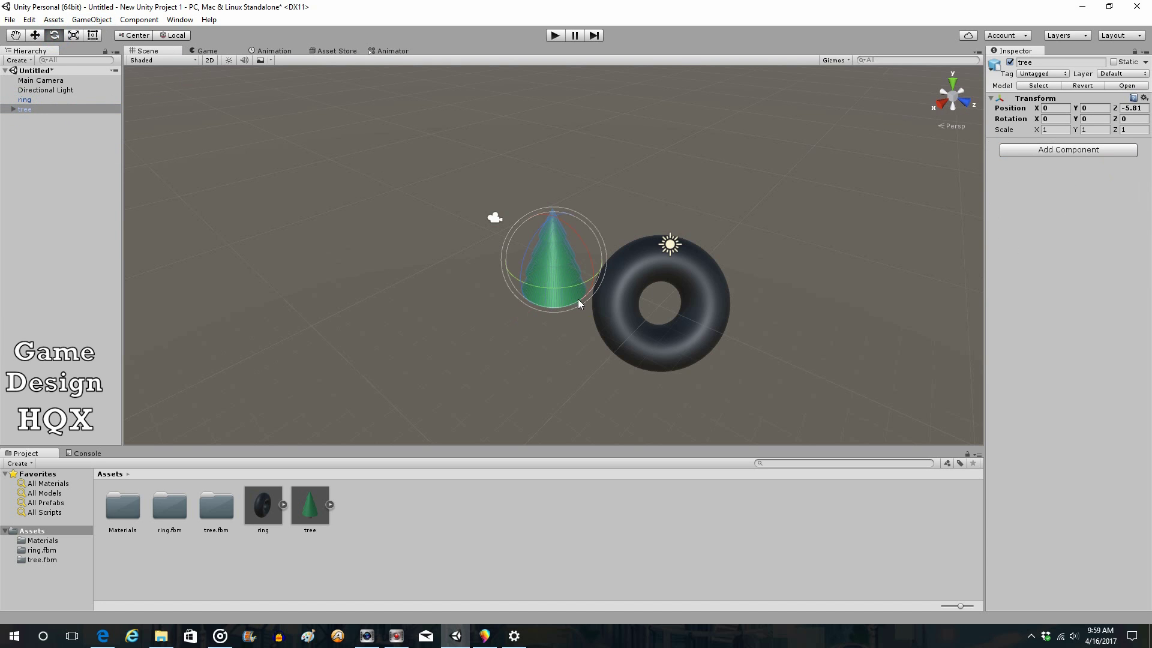
drag(578, 299, 549, 233)
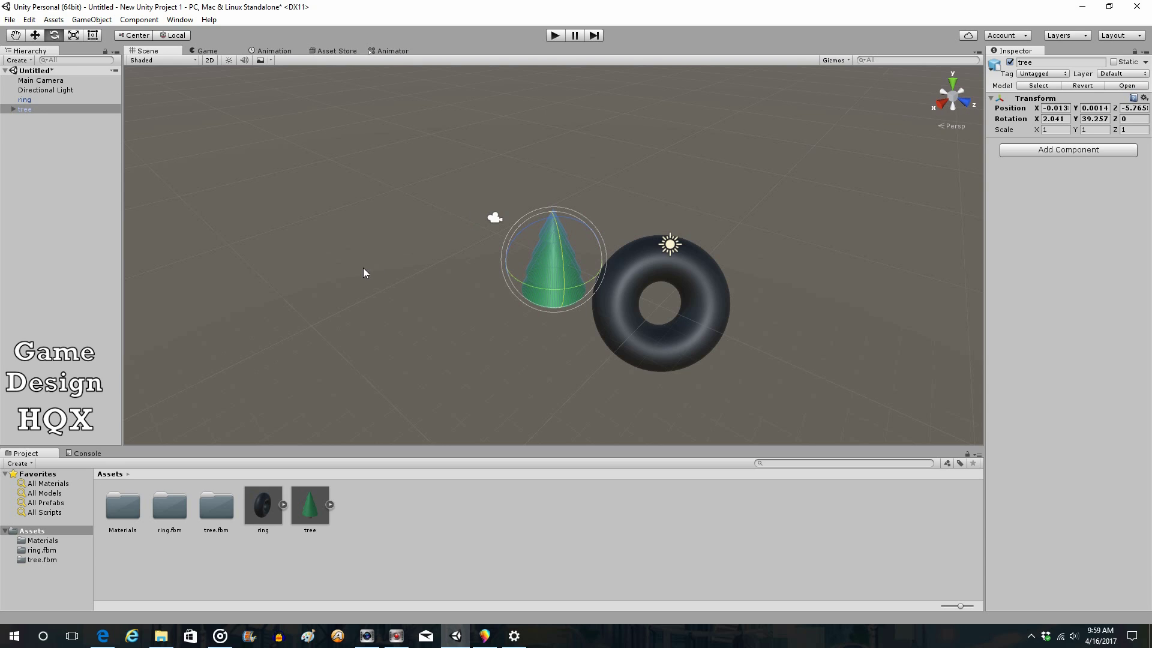